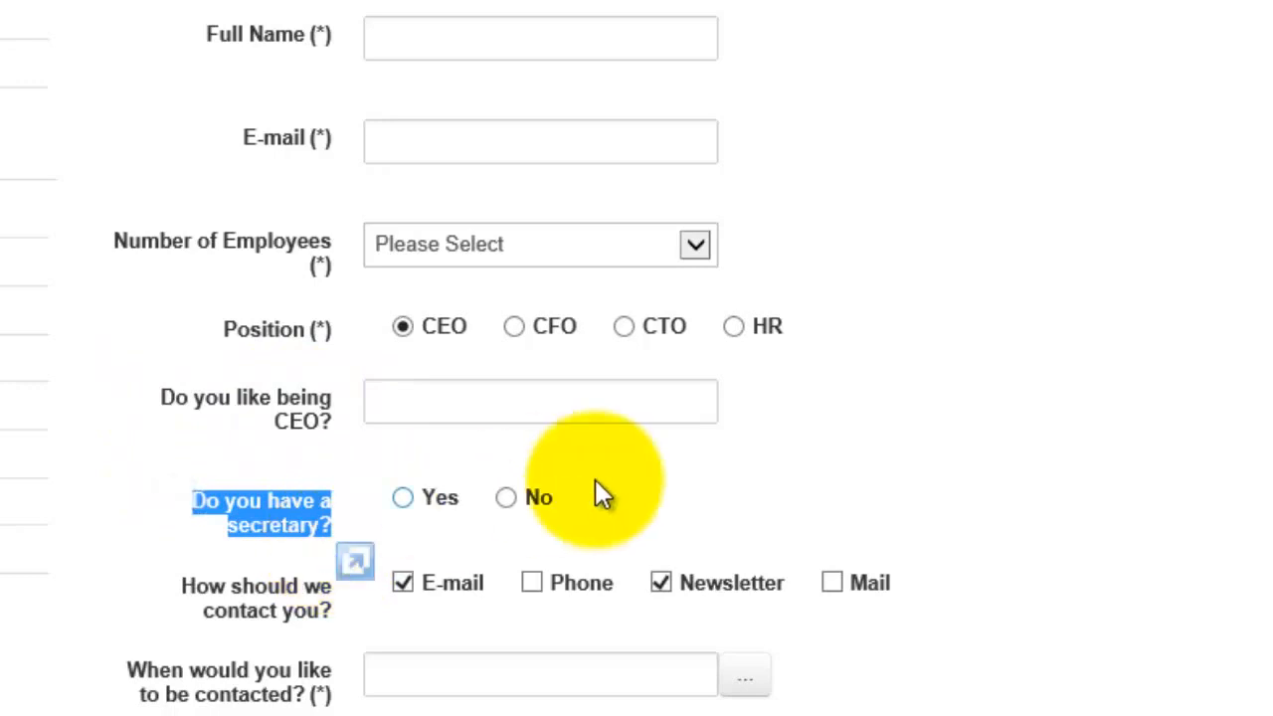
- Test the conditional questions on the site form by switching Position to HR and back to CEO
left_click(716, 471)
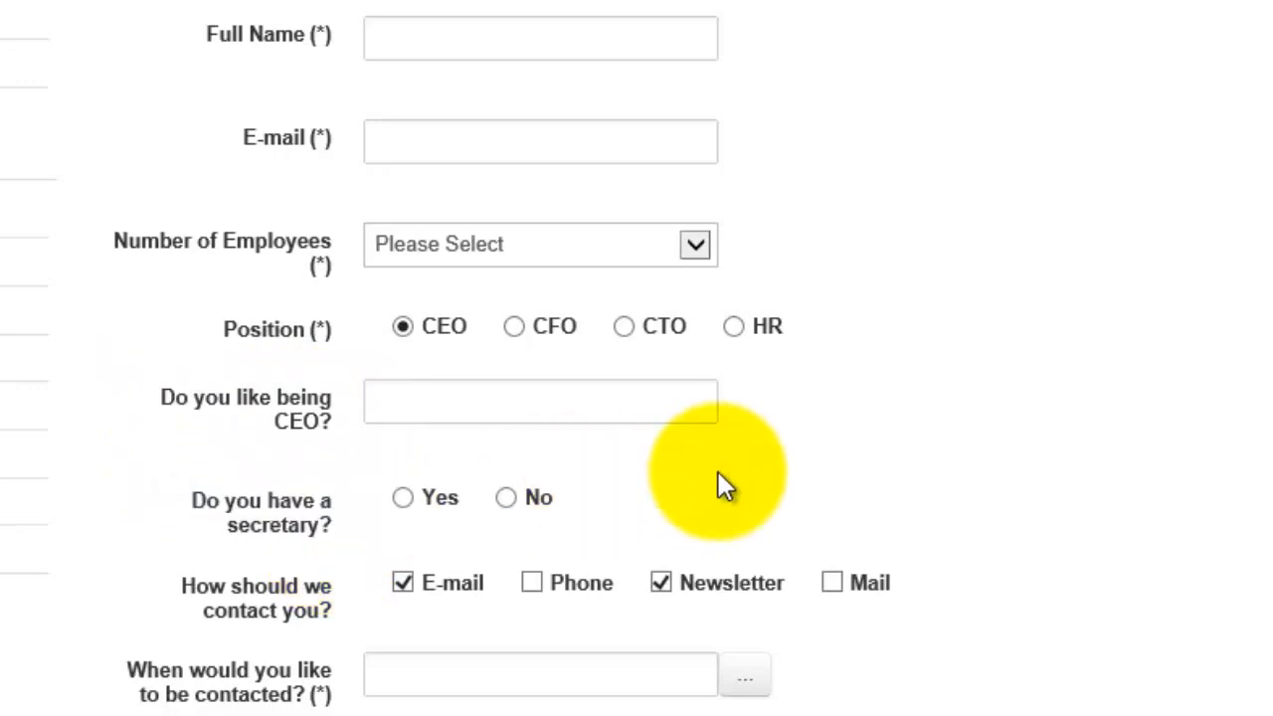
left_click(744, 340)
left_click(416, 346)
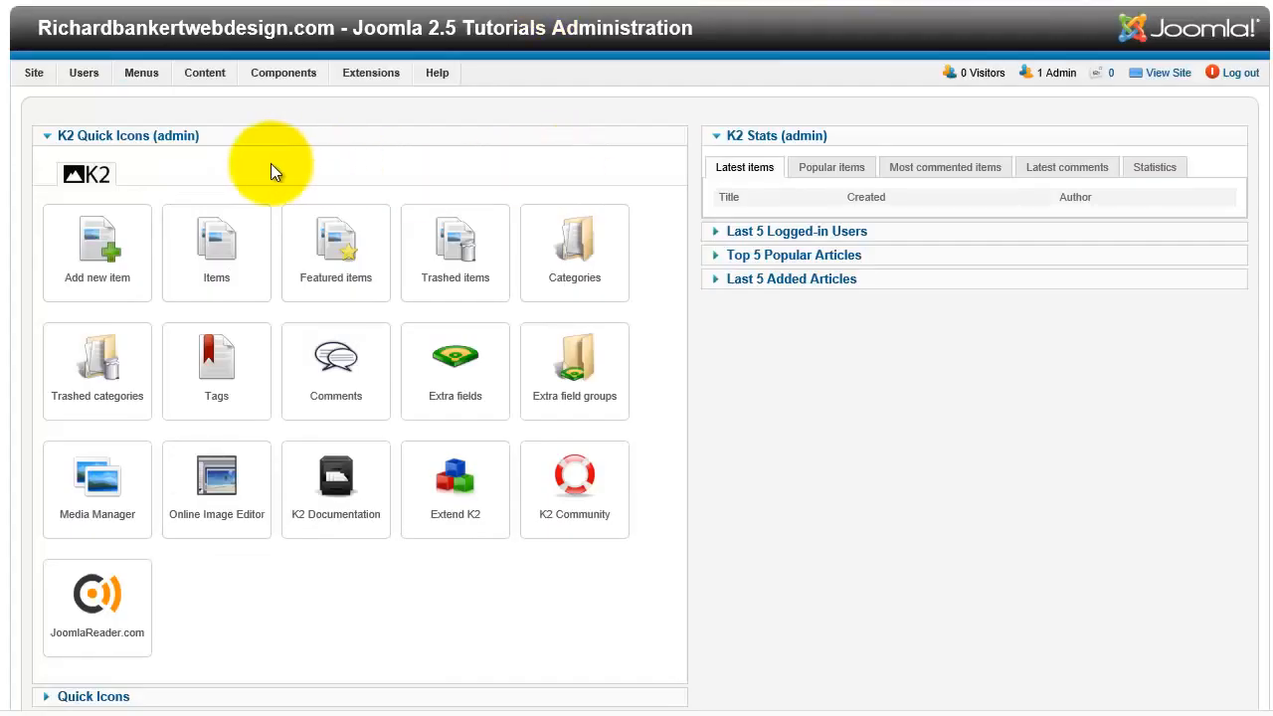
- Open the RSForm! Pro example form for editing from the RSForm! Pro form manager in the Joomla administration
mouse_move(232, 79)
mouse_move(279, 79)
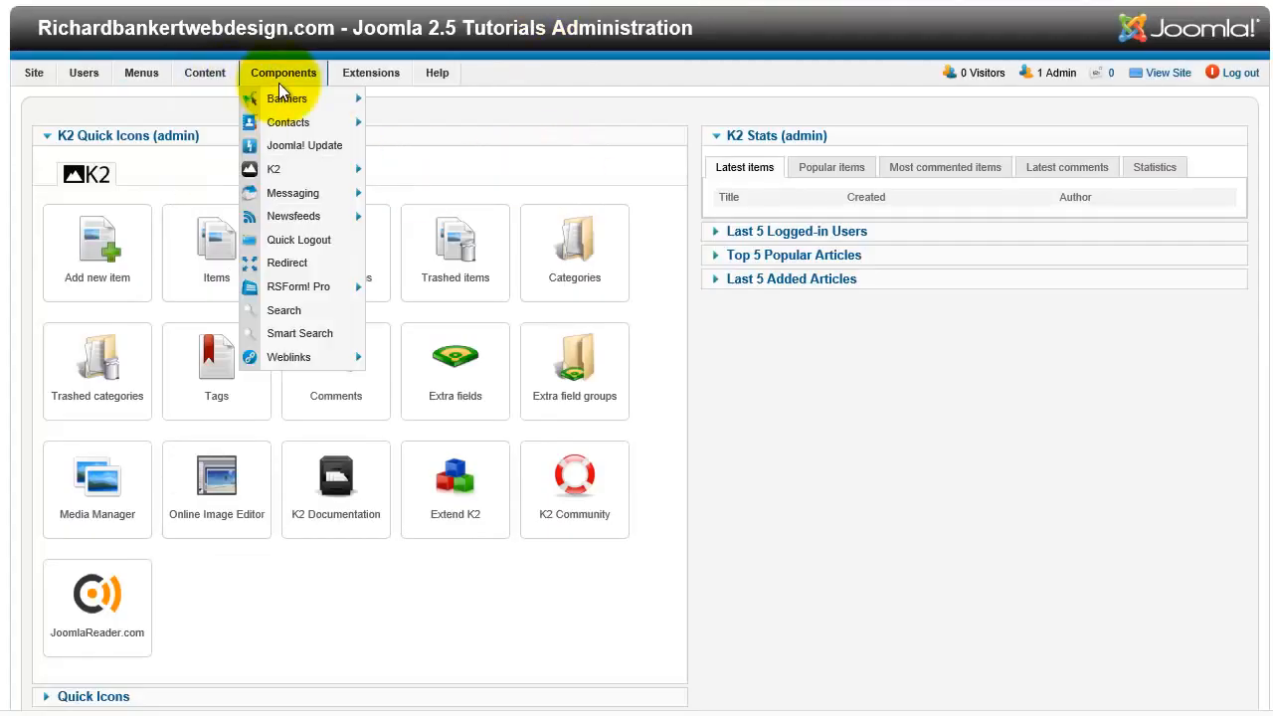
mouse_move(301, 284)
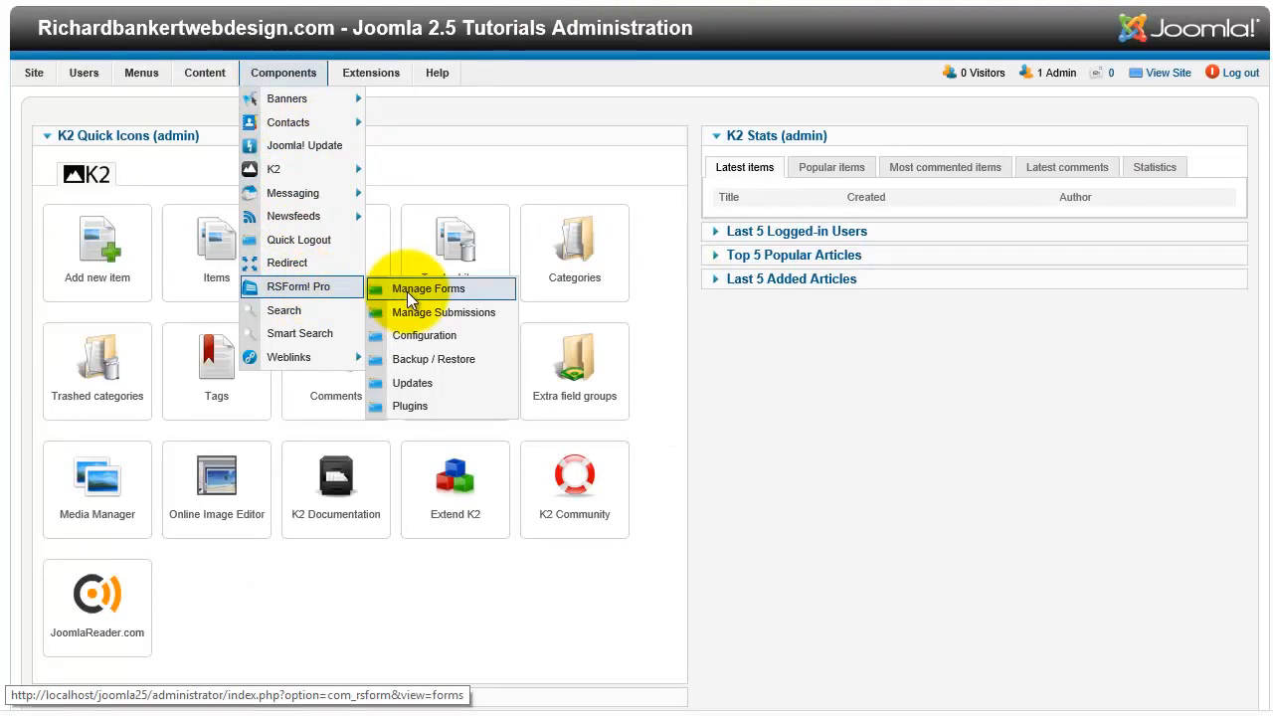
left_click(409, 290)
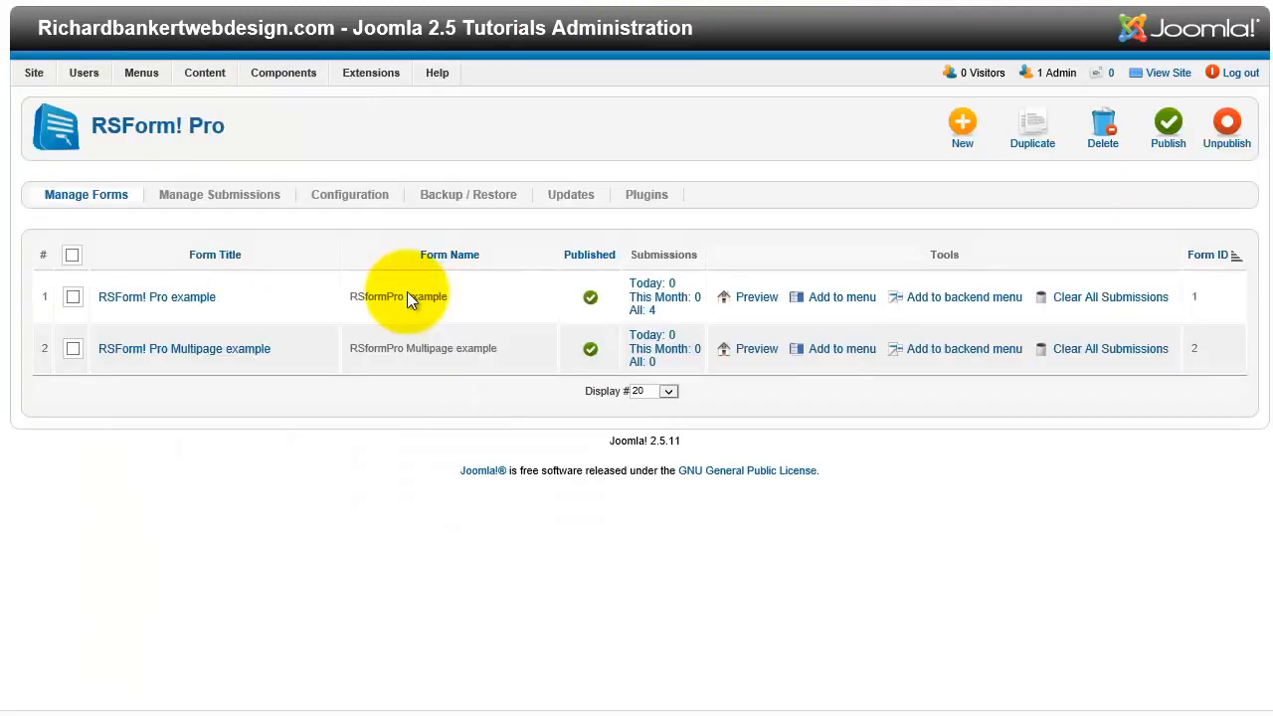
left_click(152, 304)
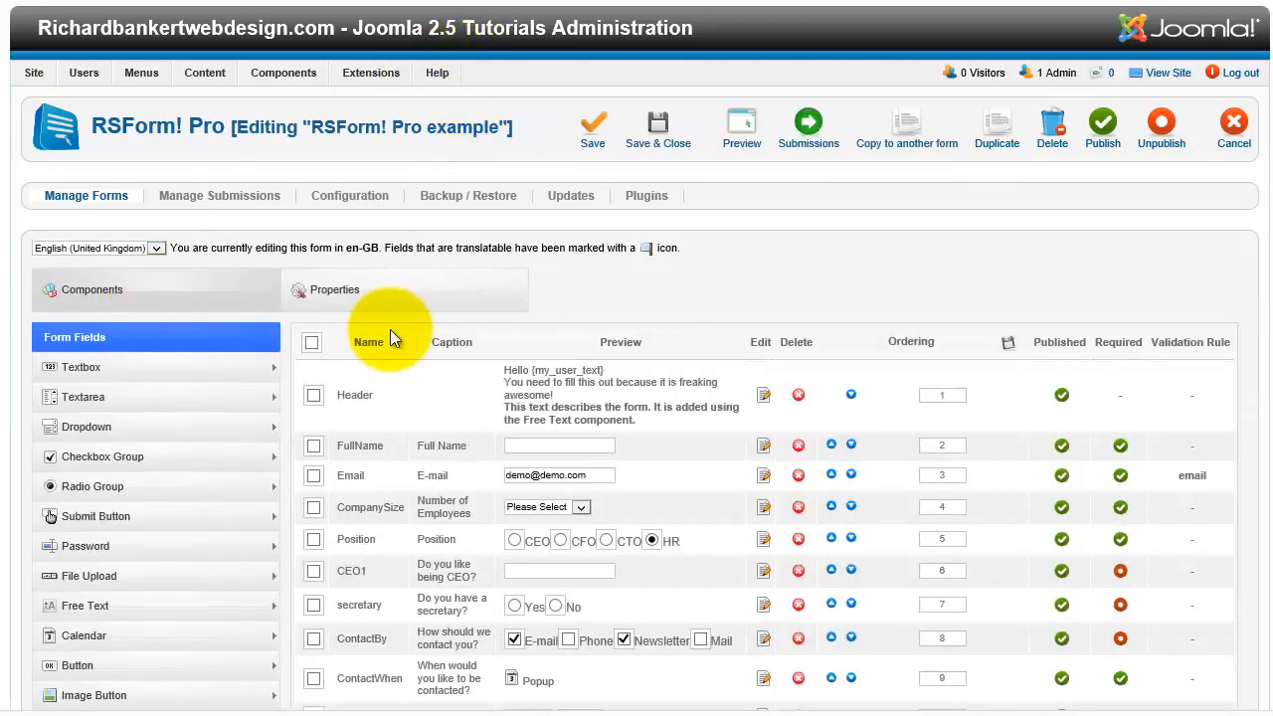
- Show the Conditional Fields settings in the properties of the RSForm! Pro example form
left_click(360, 289)
scroll(229, 436, "down", 5)
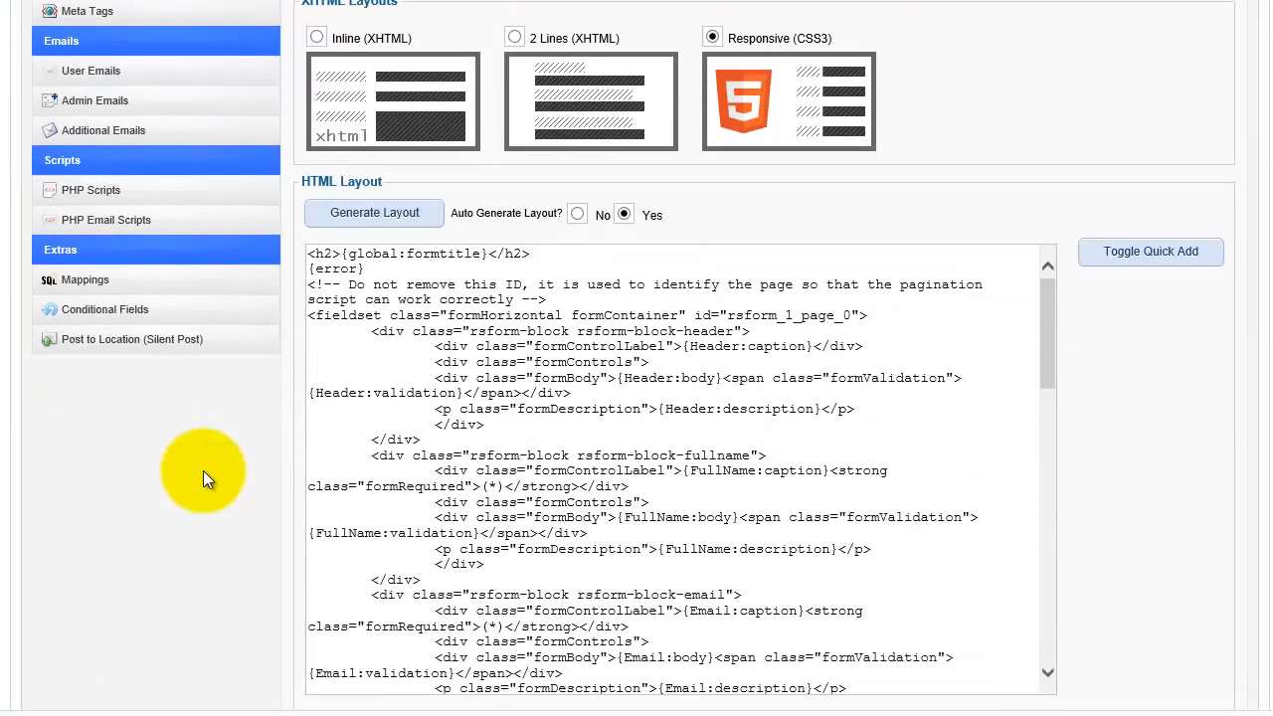
left_click(118, 314)
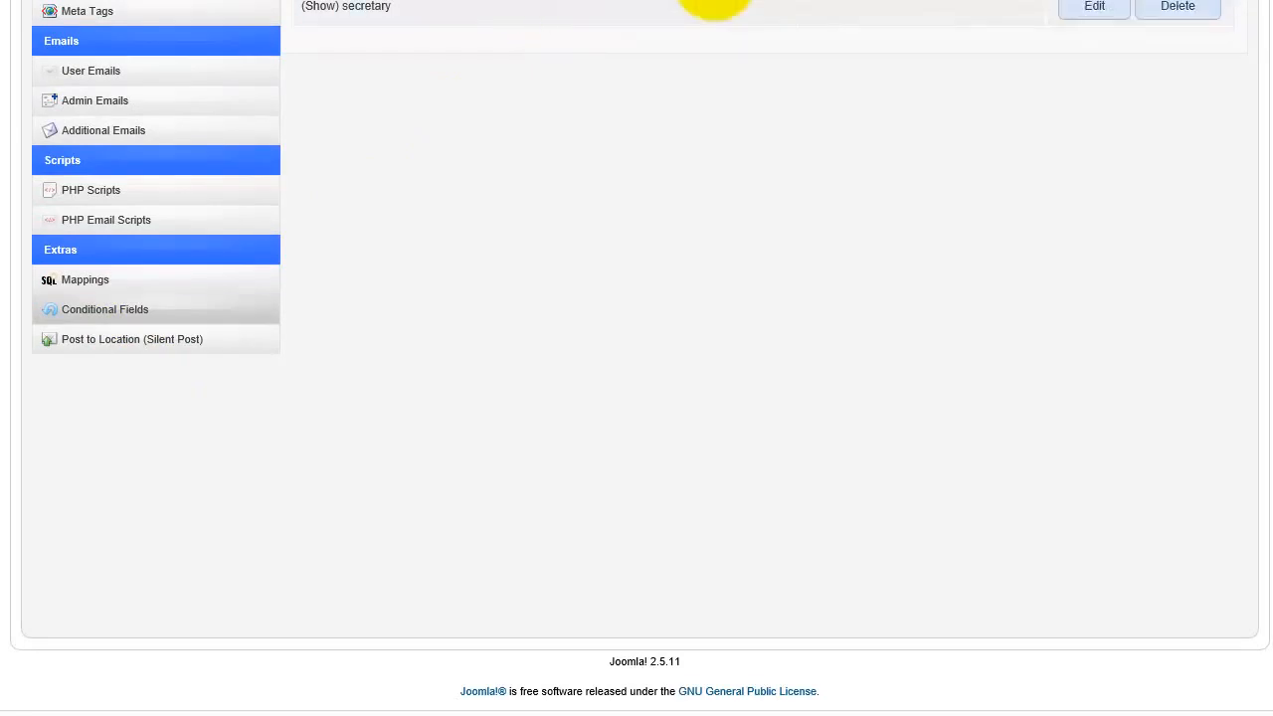
- Examine the CEO and secretary questions on the site form, and return to the form's conditional field settings
left_click(716, 1)
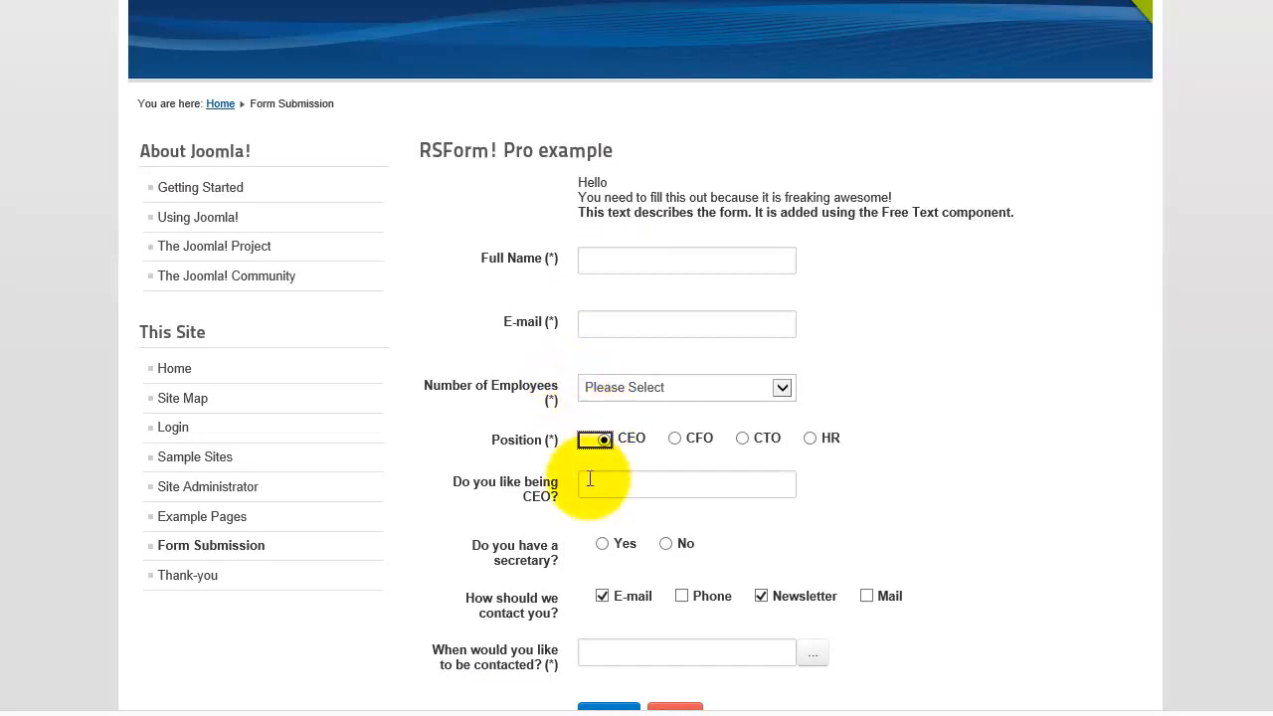
left_click_drag(454, 483, 567, 513)
left_click_drag(474, 546, 565, 563)
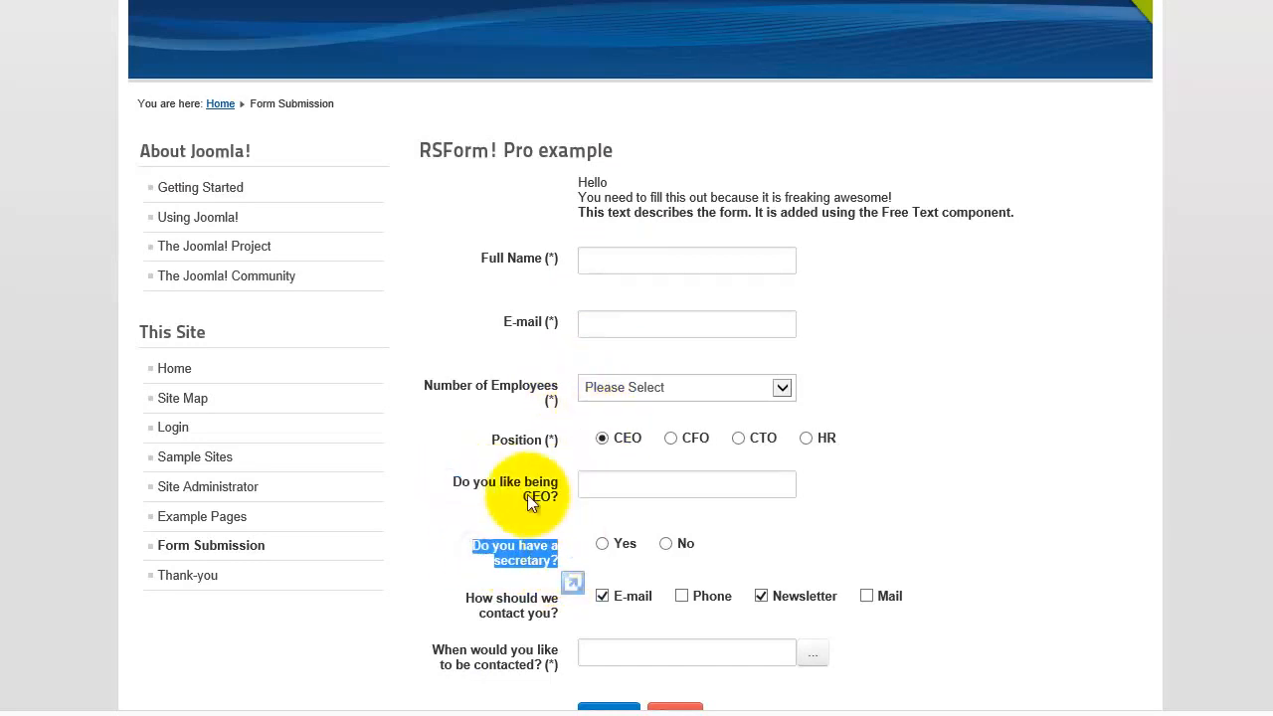
left_click(480, 468)
left_click(565, 0)
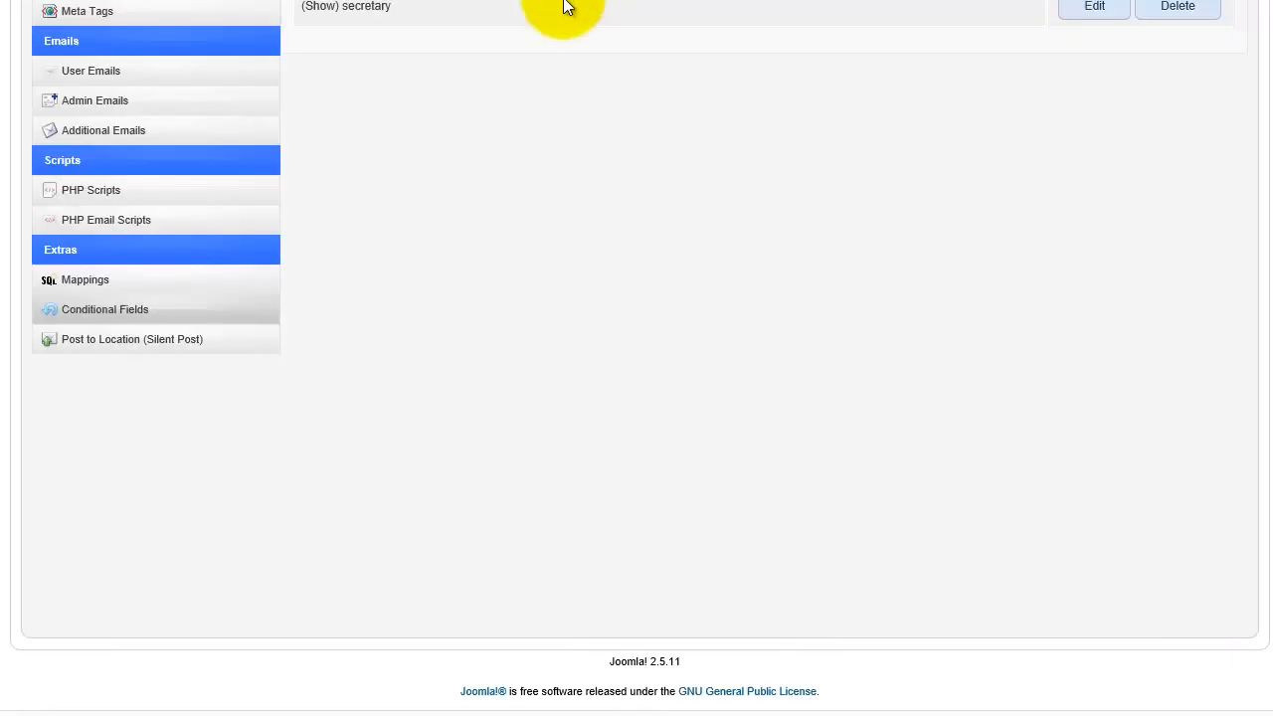
scroll(533, 174, "up", 3)
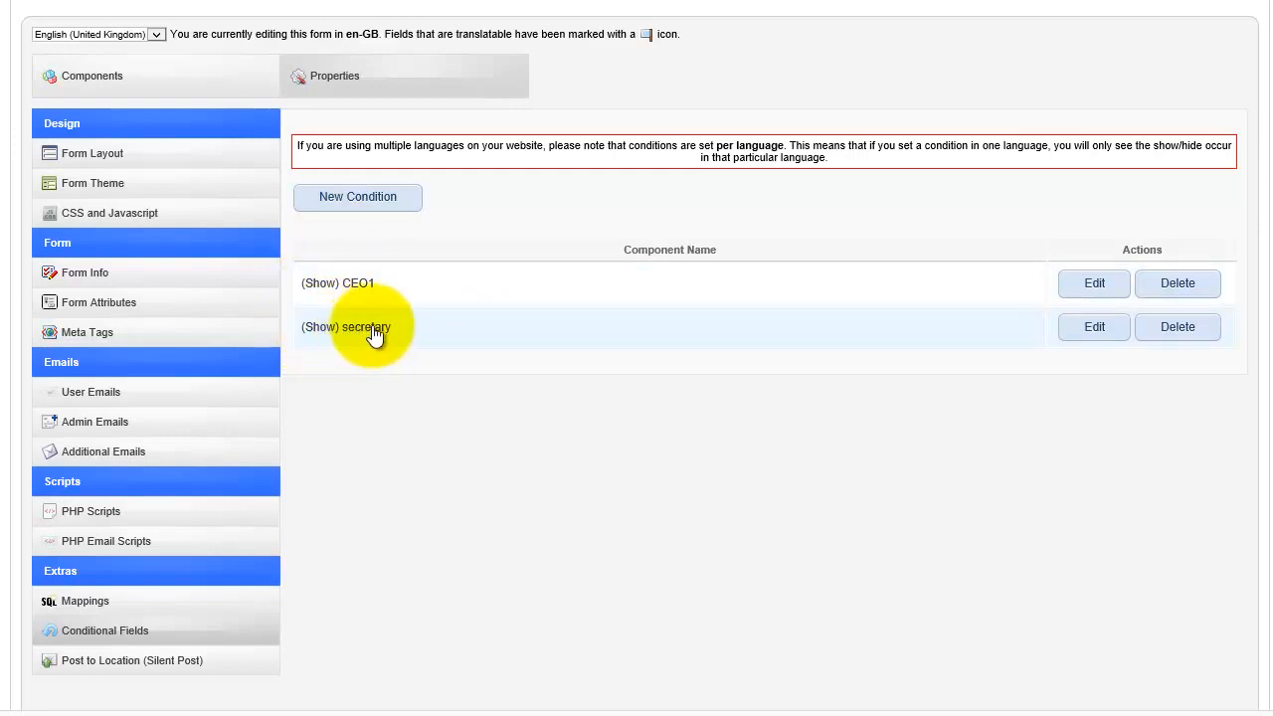
left_click(370, 203)
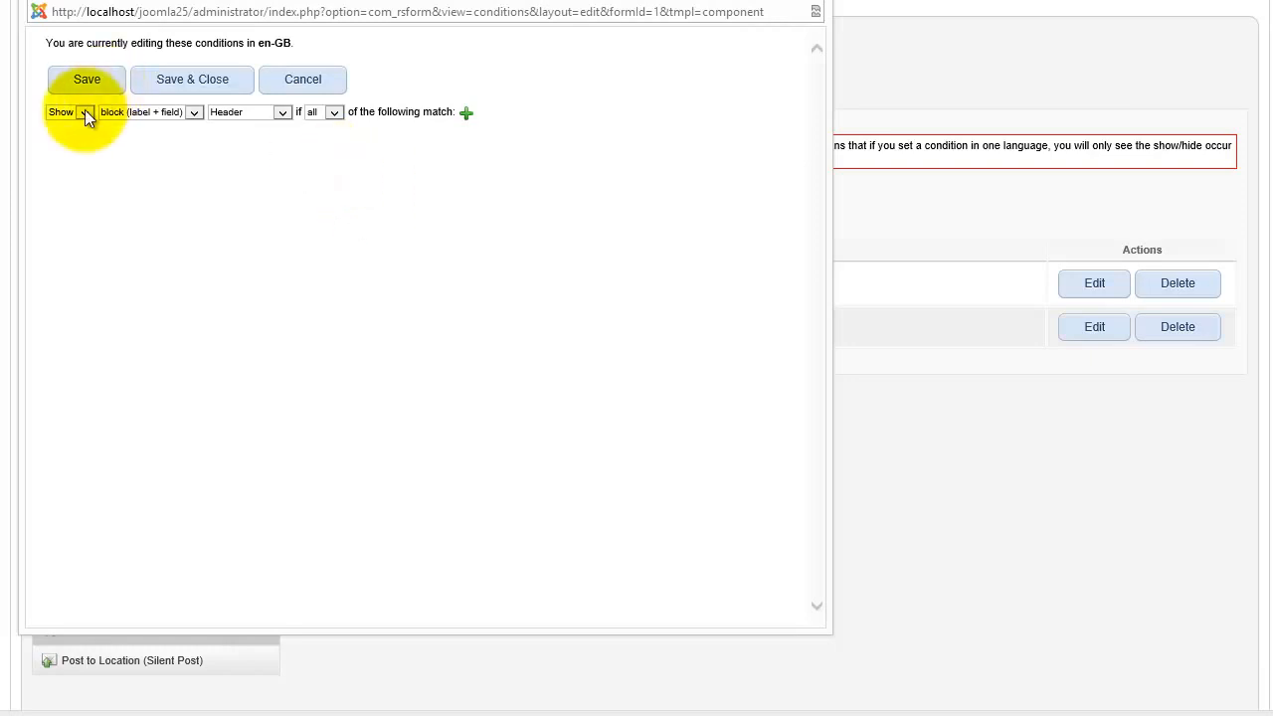
left_click(264, 114)
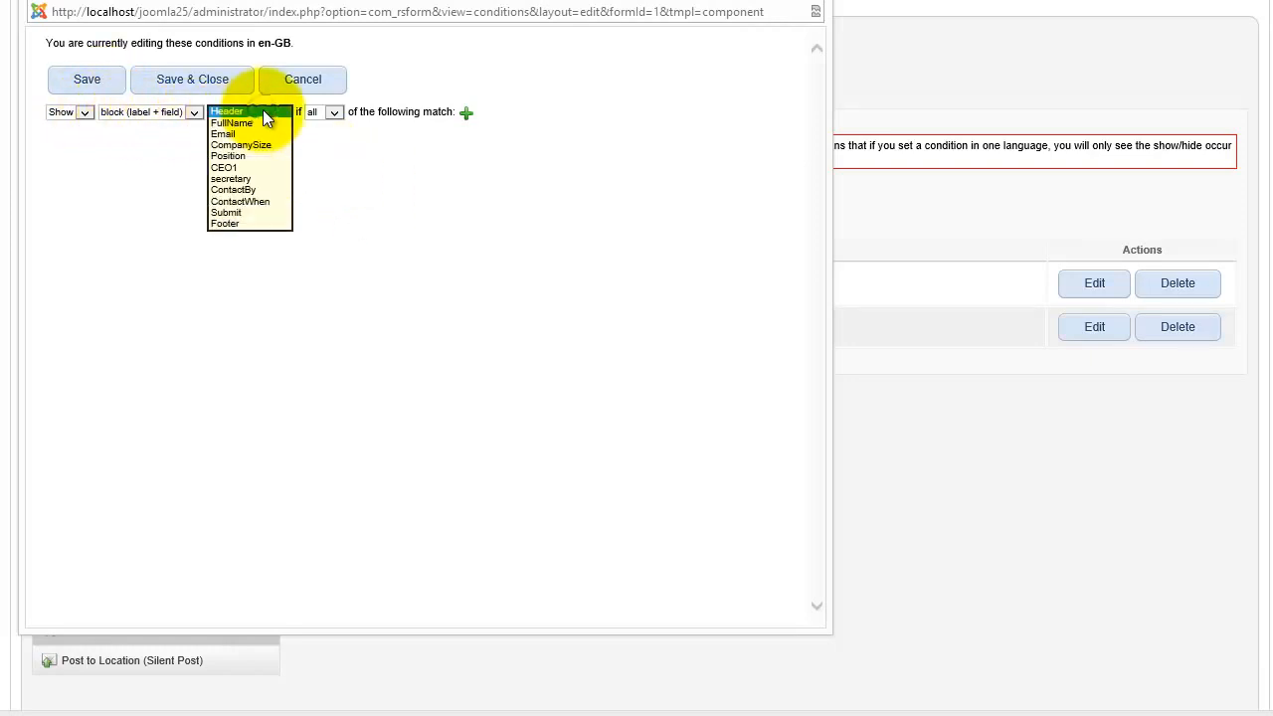
left_click(414, 189)
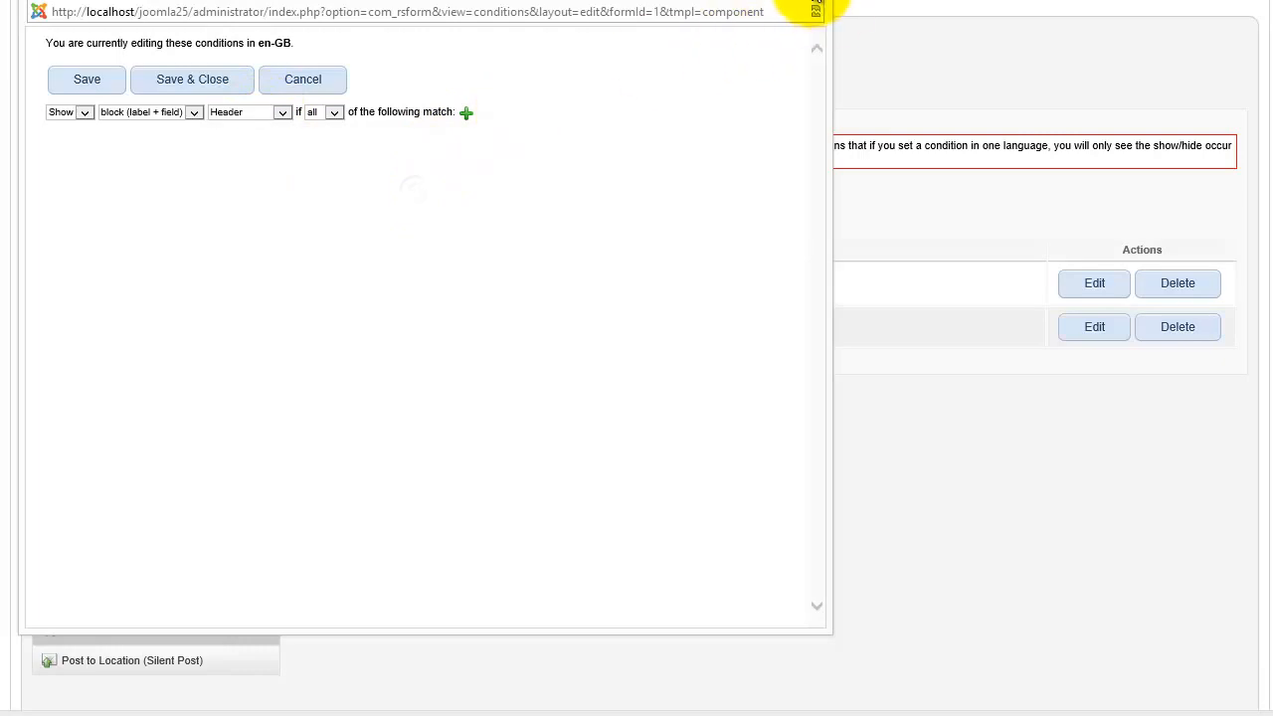
left_click(814, 11)
- Add a textbox component named Sample with the caption "Do you like free samples?" and save it
left_click(52, 72)
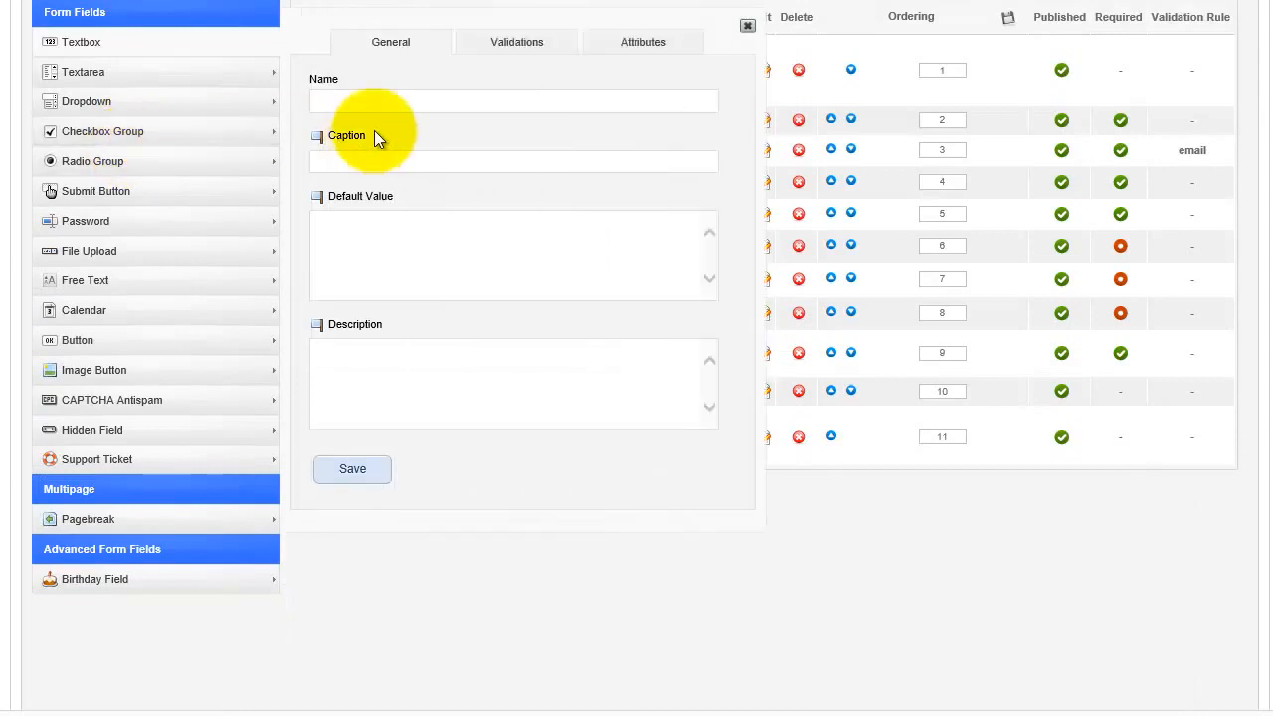
left_click(405, 99)
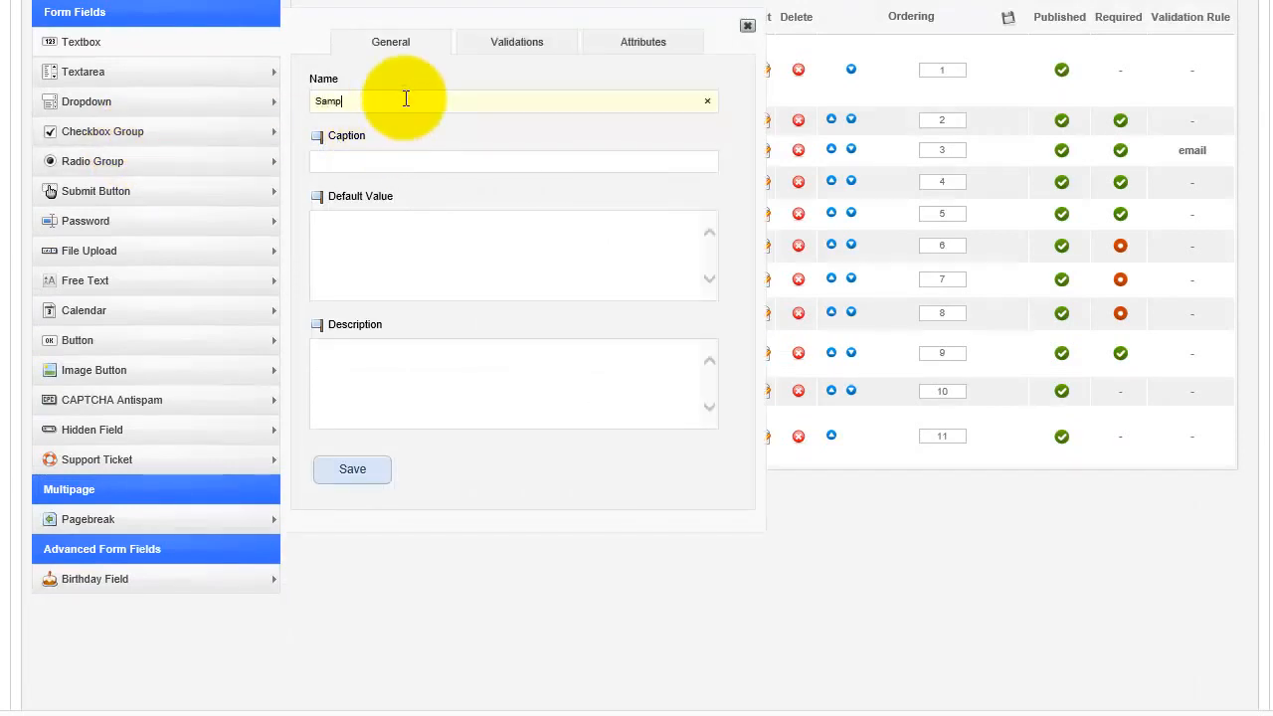
left_click(433, 162)
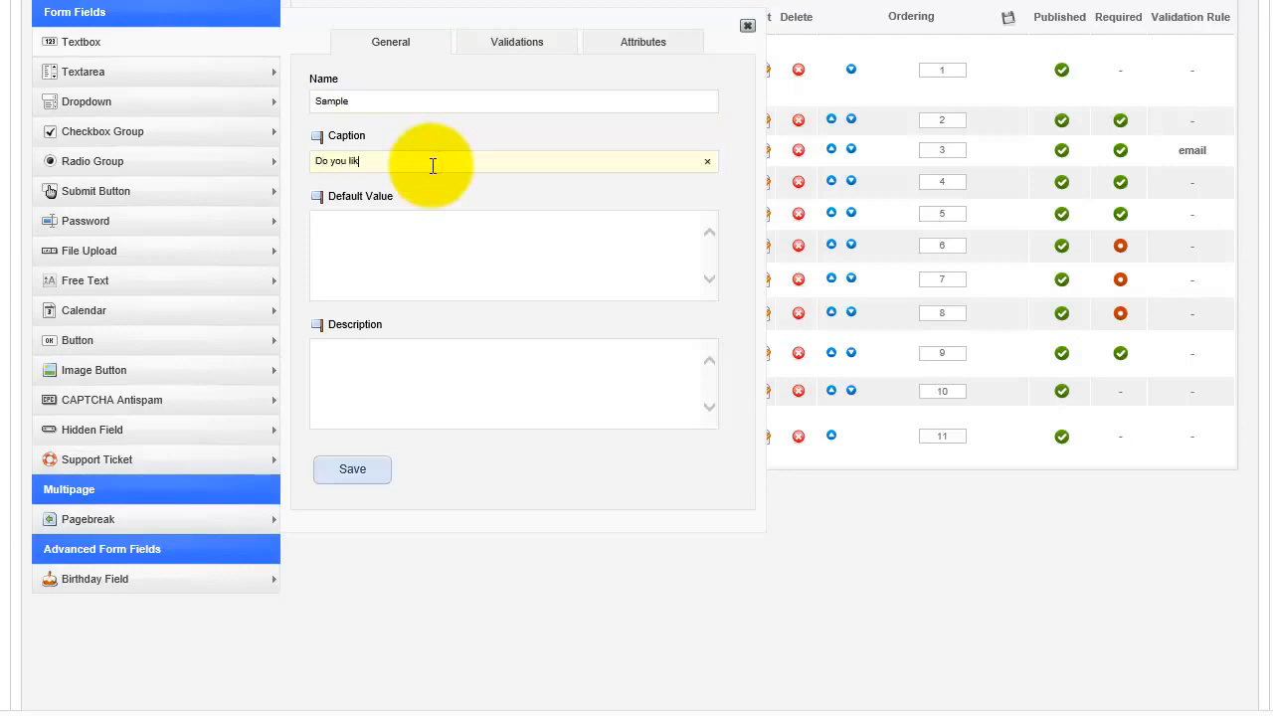
type("Do you like free samples?")
left_click(364, 473)
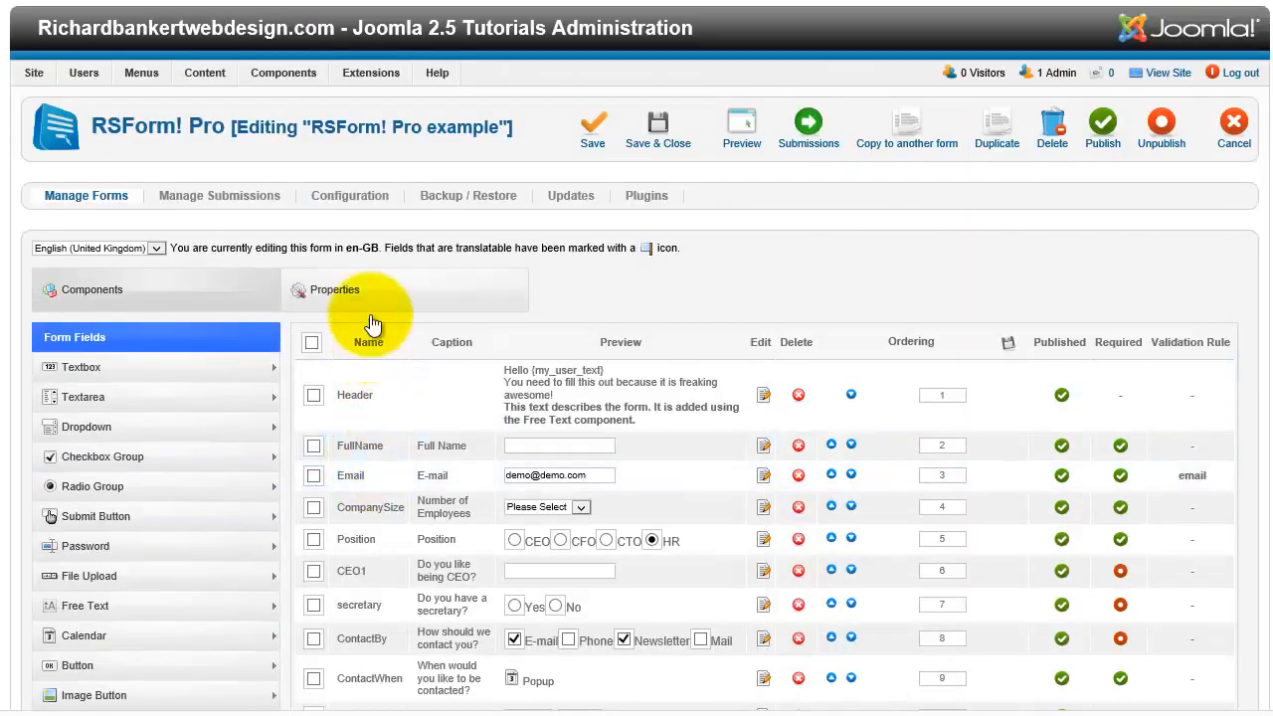
- Return to the form's properties and open its Conditional Fields settings
left_click(366, 288)
scroll(223, 443, "down", 2)
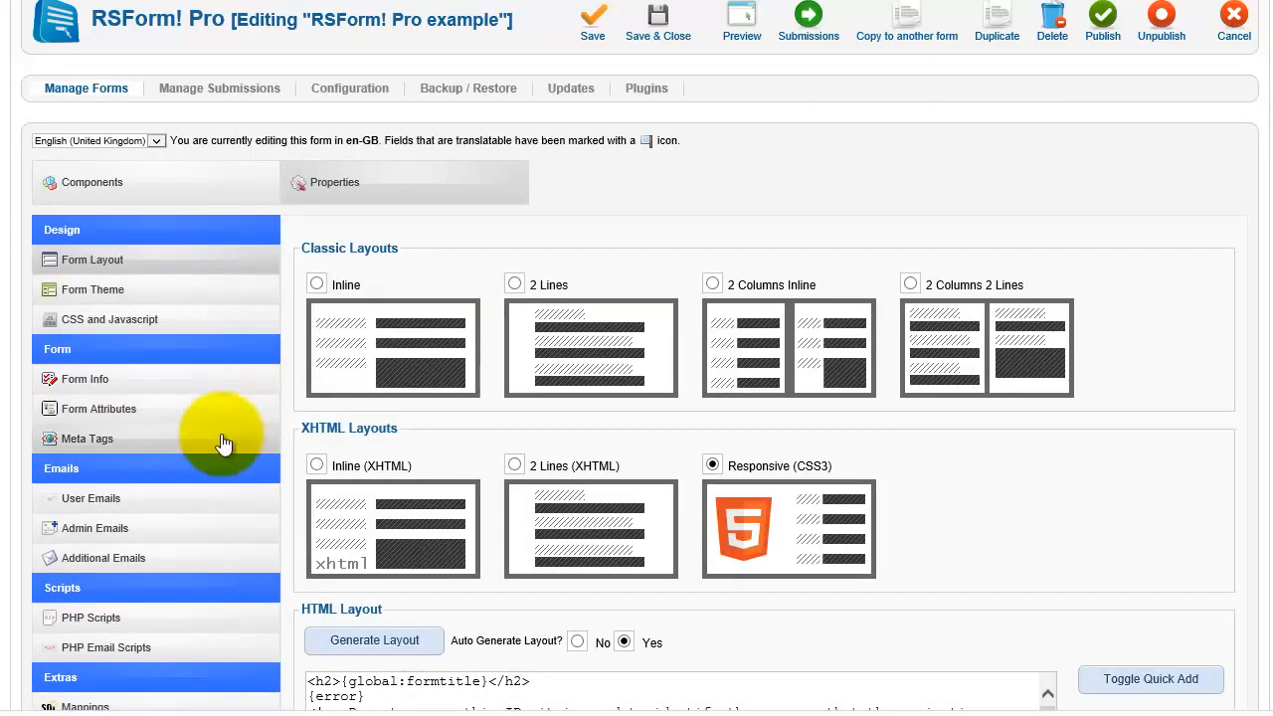
scroll(224, 443, "down", 4)
left_click(105, 523)
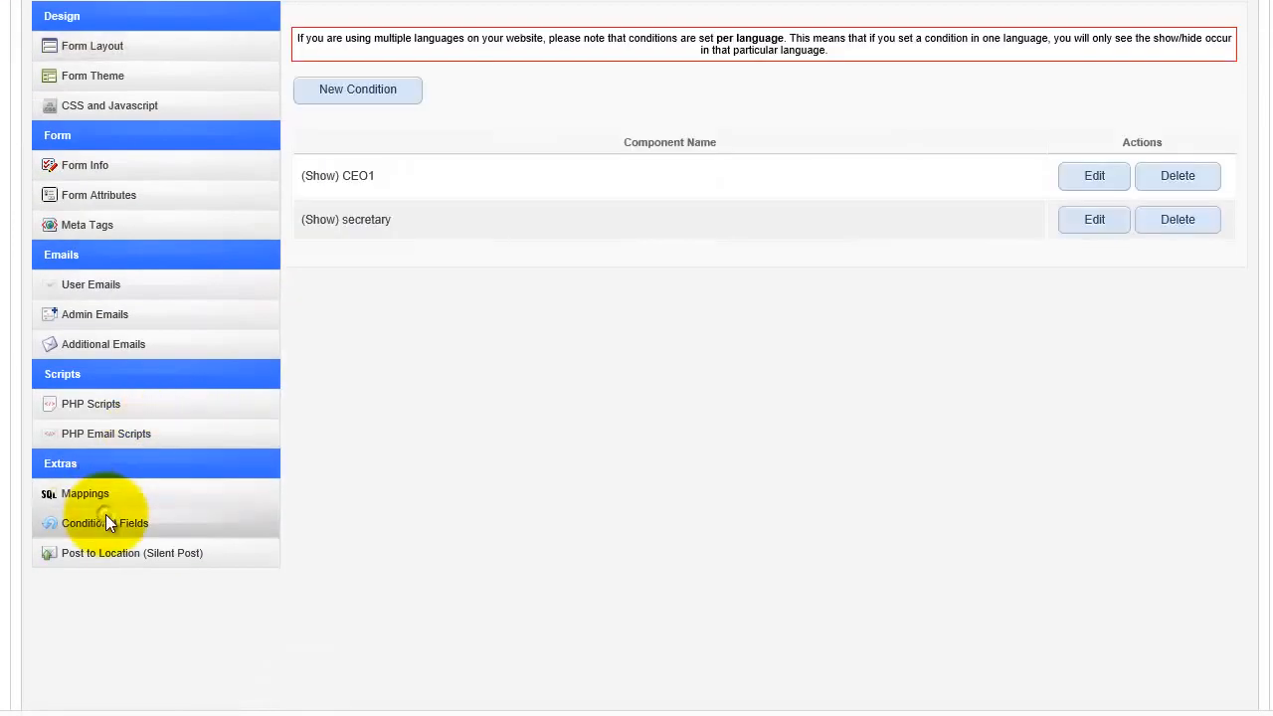
- Create a new condition that shows the block (label + field) of the Sample field
left_click(350, 93)
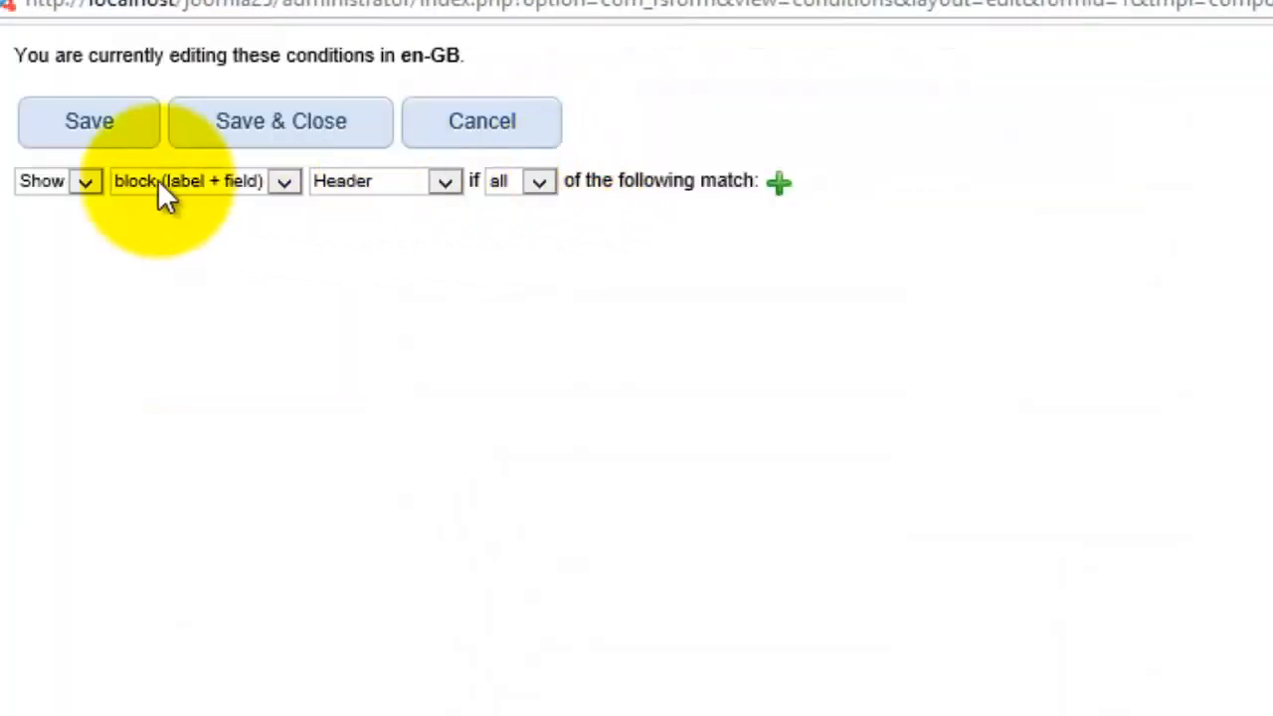
left_click(183, 188)
left_click(183, 187)
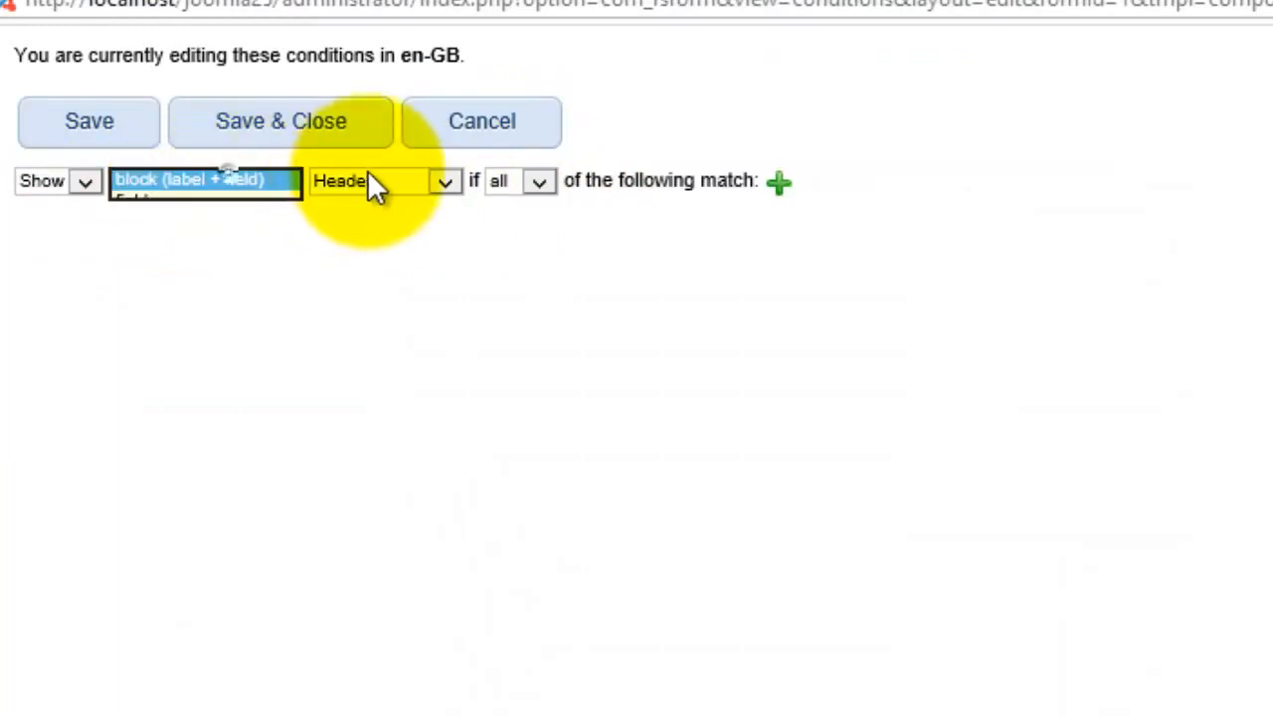
left_click(367, 170)
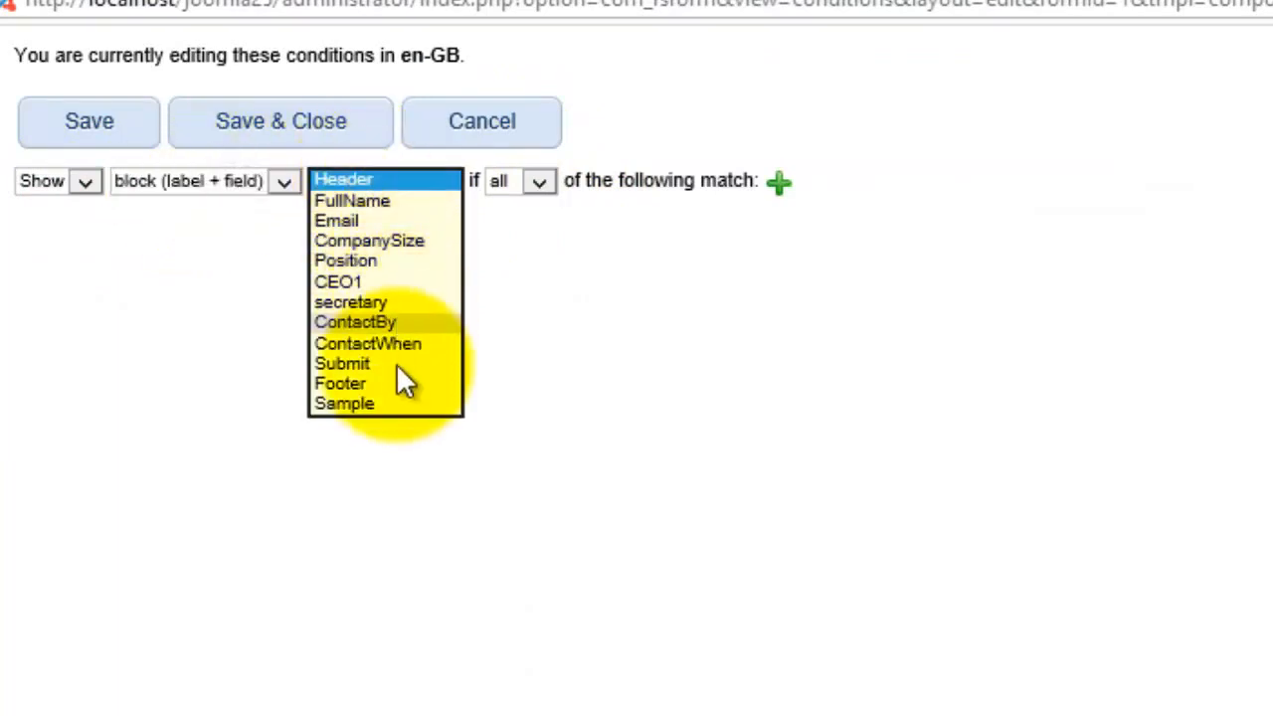
left_click(396, 398)
left_click(407, 190)
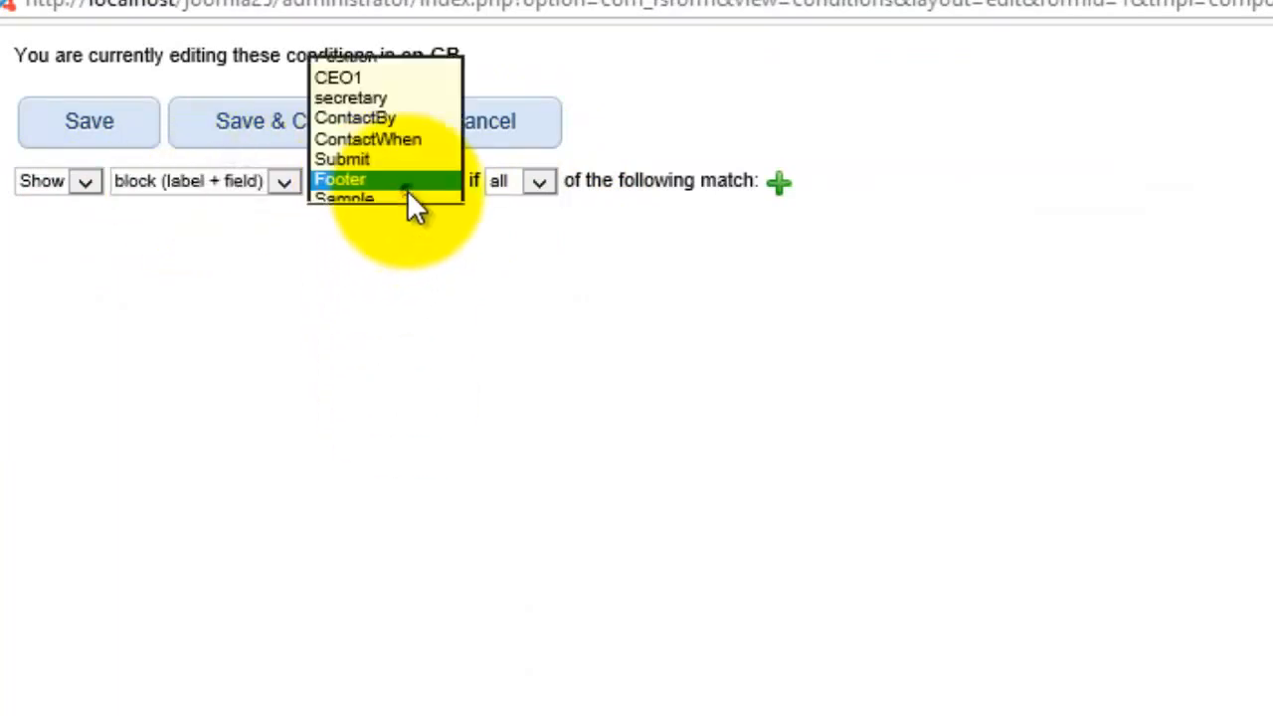
left_click(396, 199)
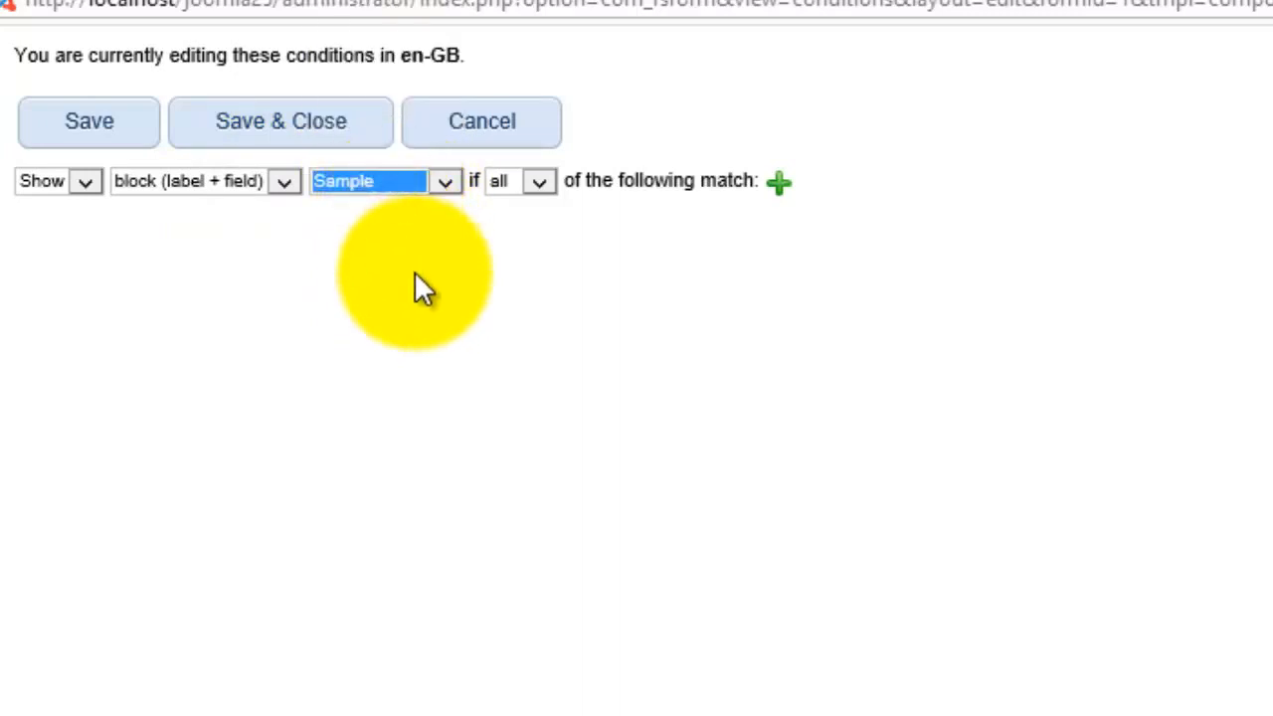
- Add the match rule "secretary is Yes" to the condition, and save and close it
left_click(775, 189)
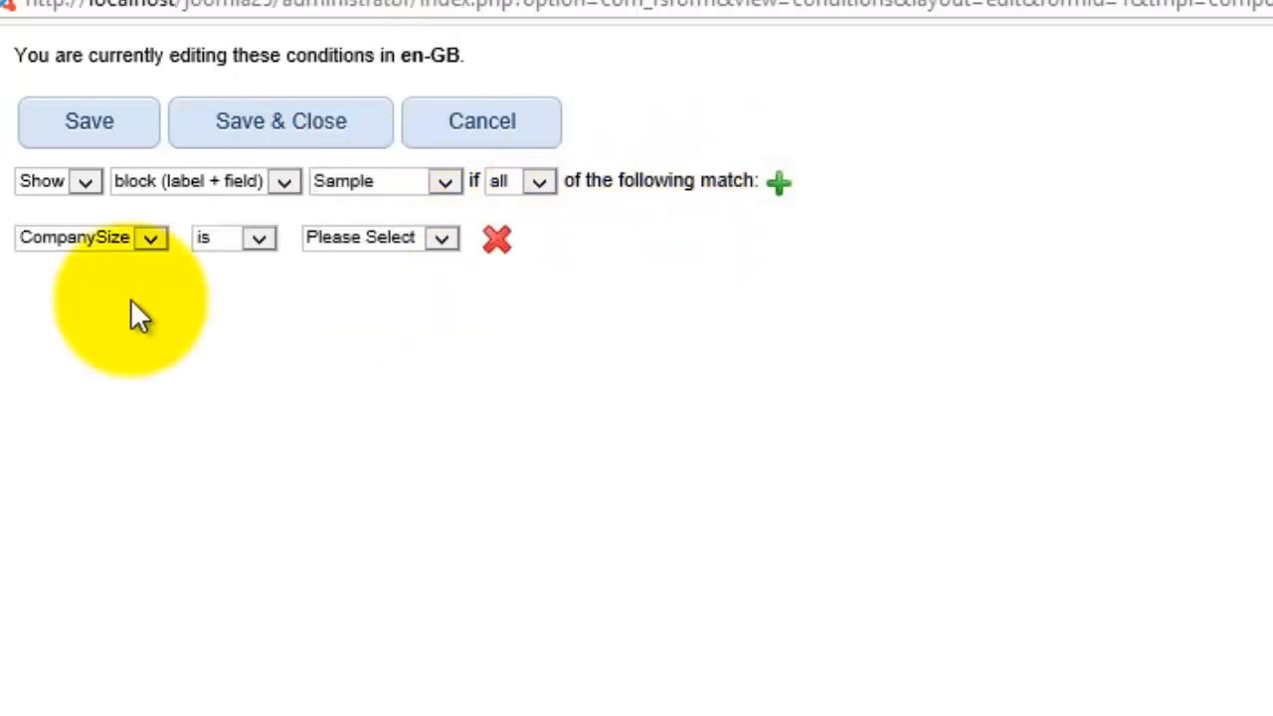
left_click(109, 238)
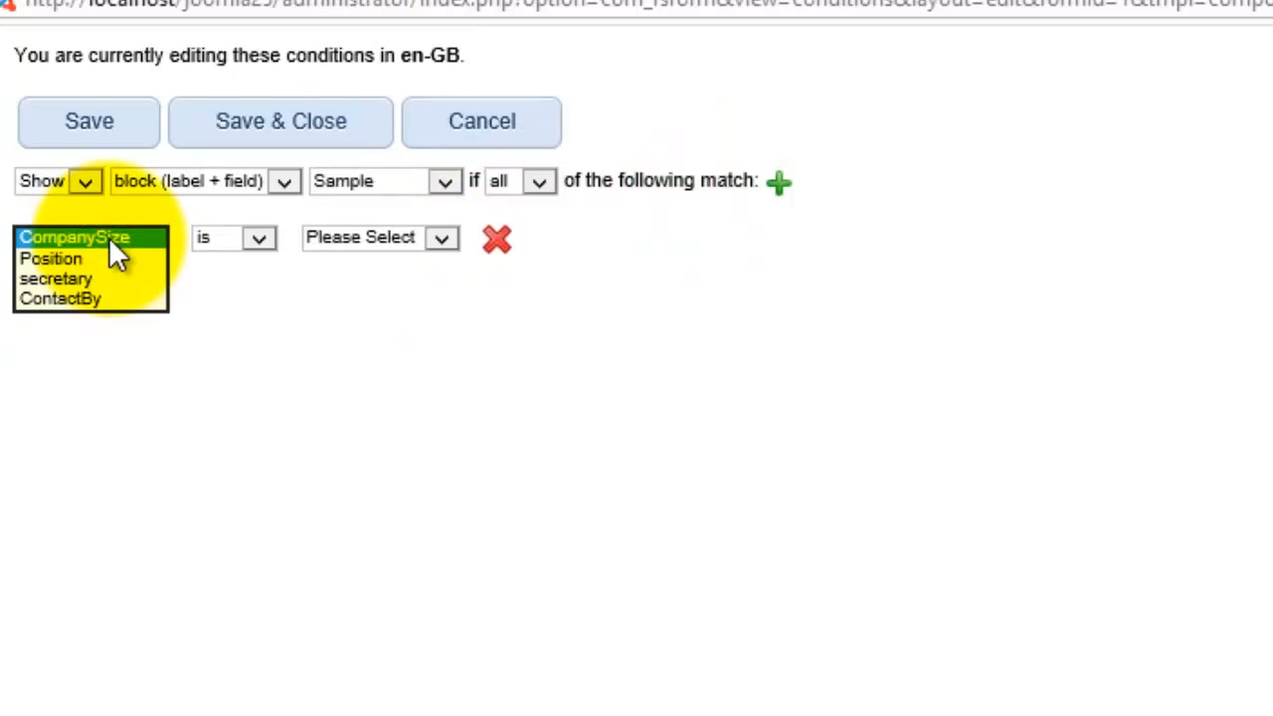
left_click(104, 282)
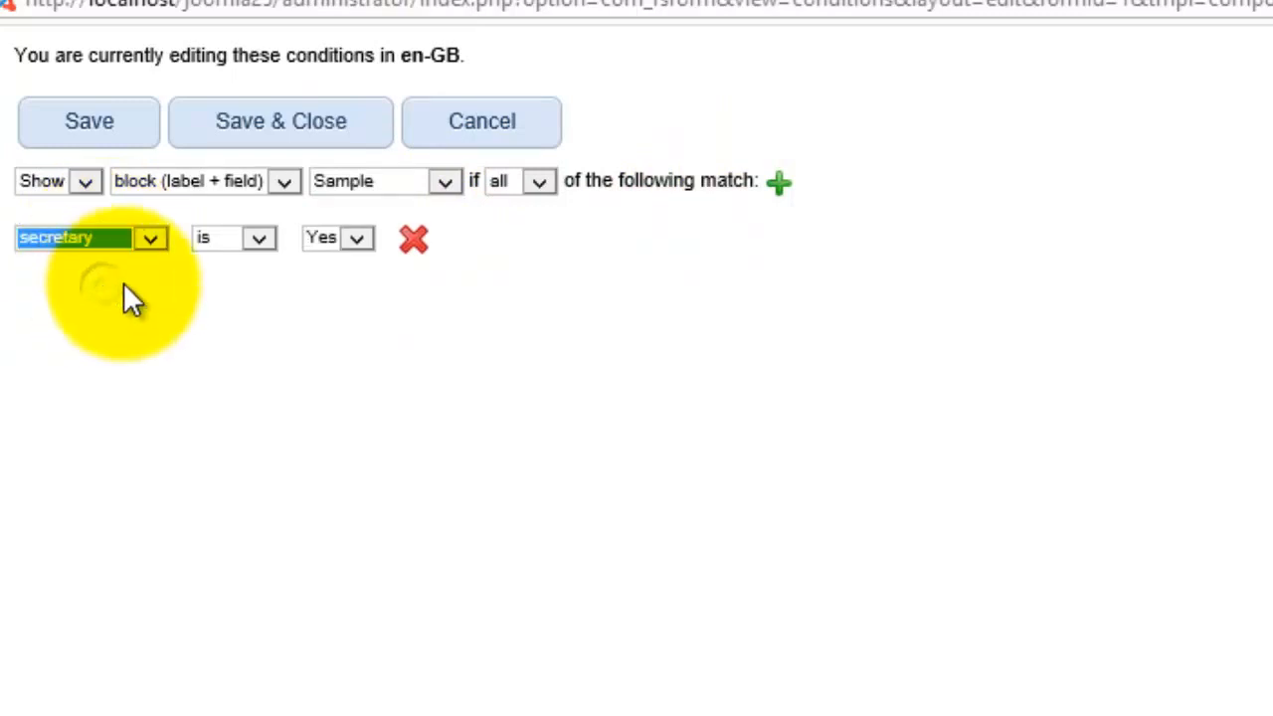
left_click(261, 137)
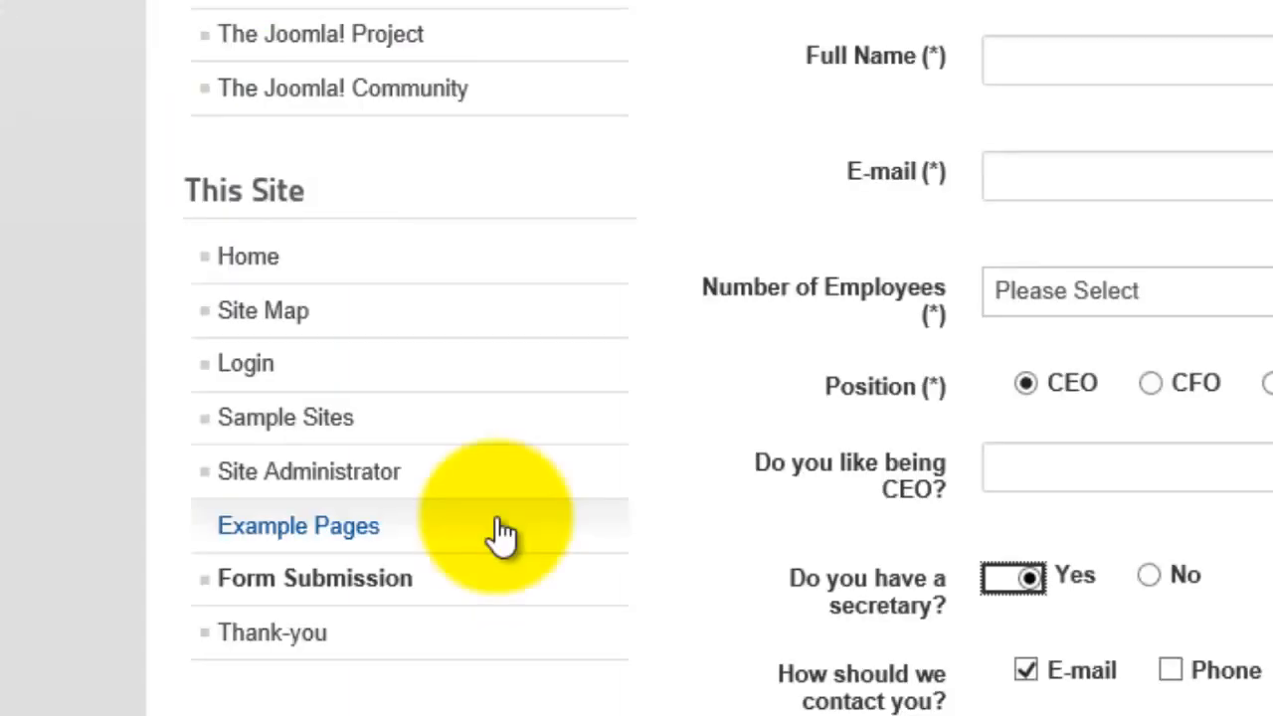
- Test the refreshed site form by choosing CEO as Position, answering Yes to the secretary question, and entering the free samples field
scroll(497, 534, "up", 10)
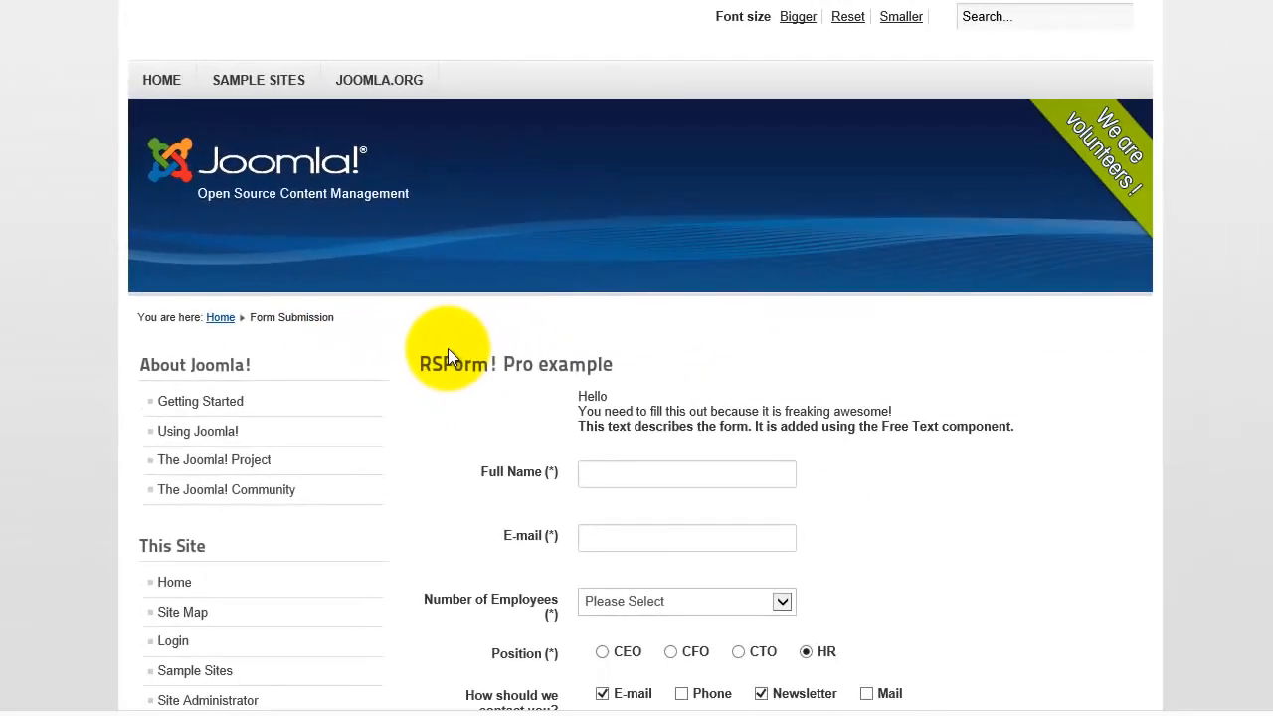
scroll(480, 370, "down", 3)
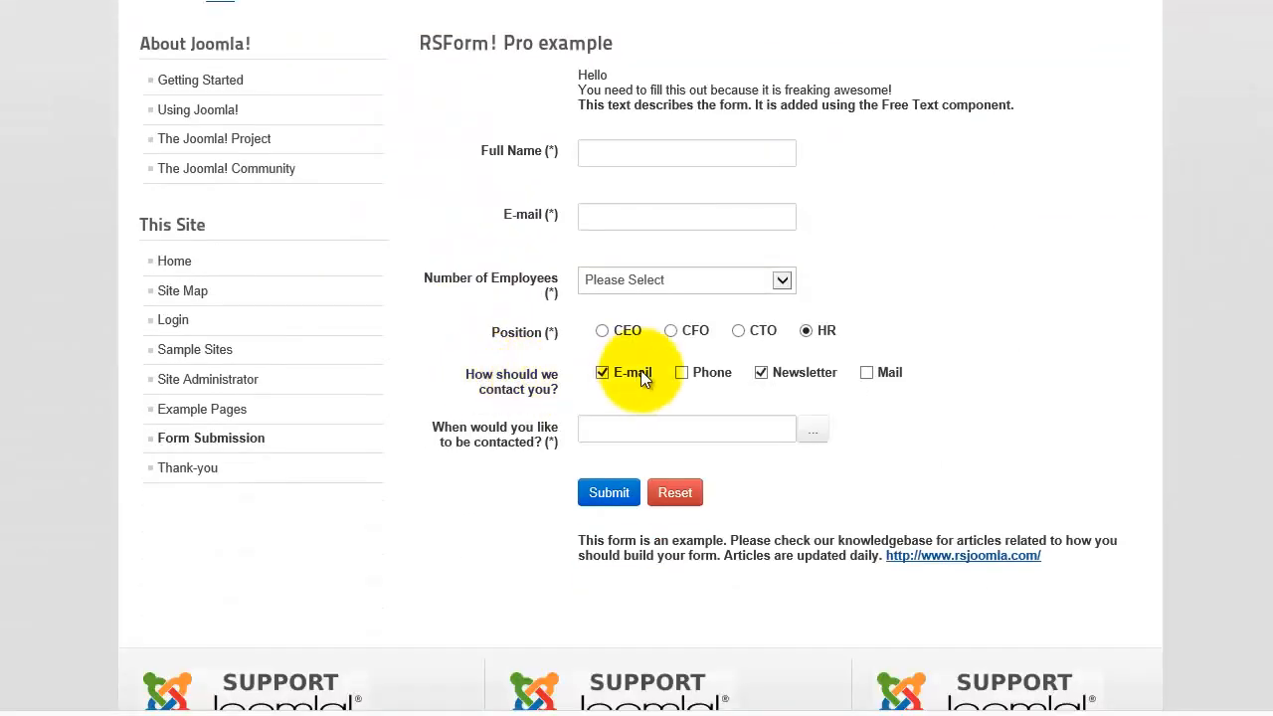
left_click(604, 335)
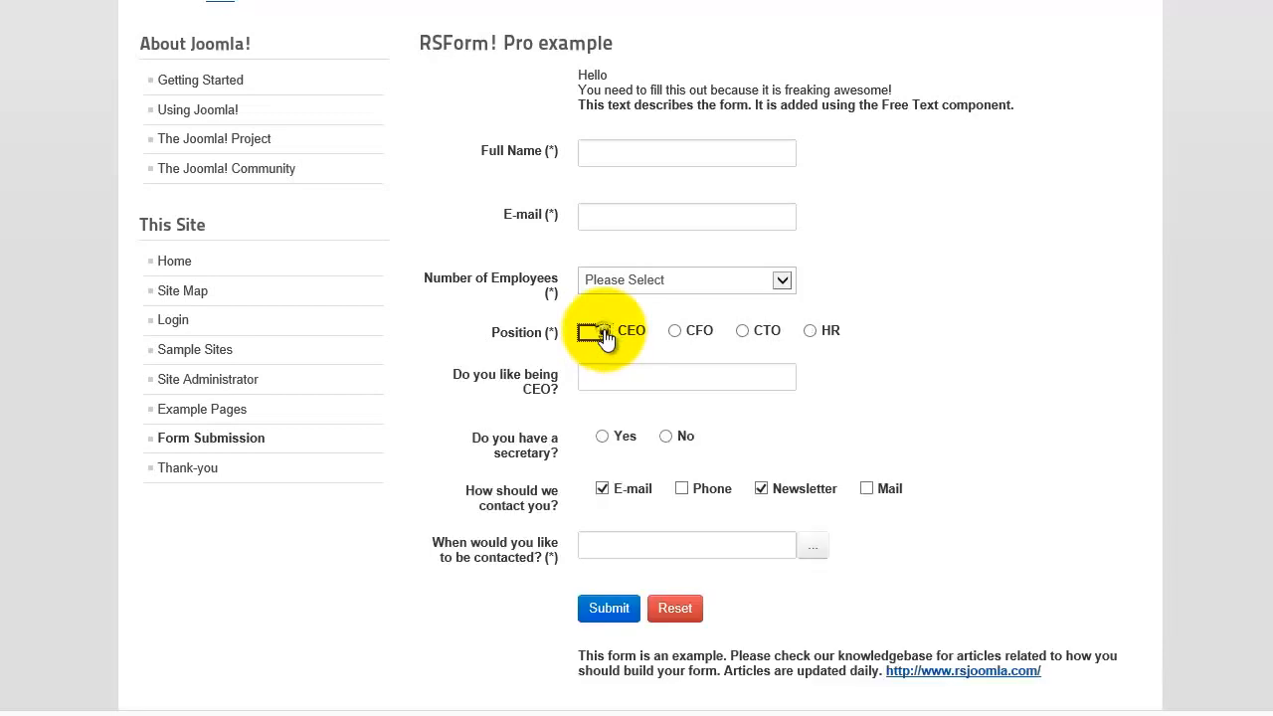
left_click(603, 437)
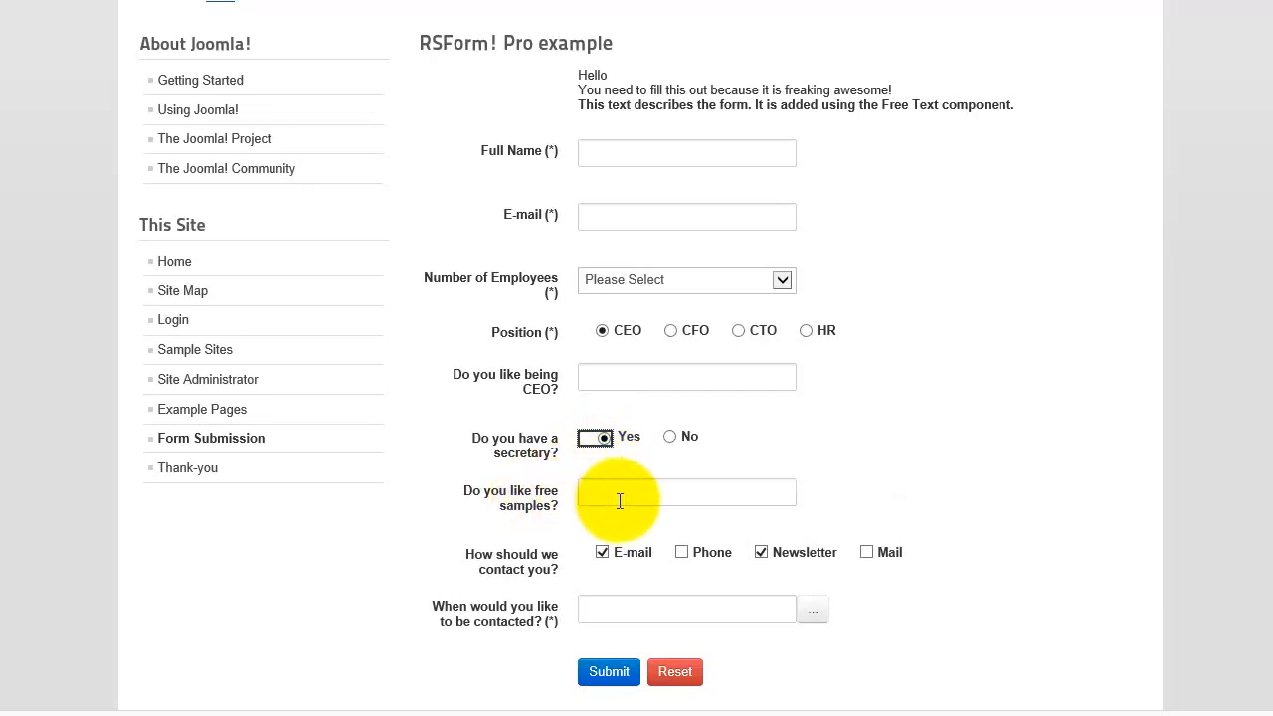
left_click(619, 500)
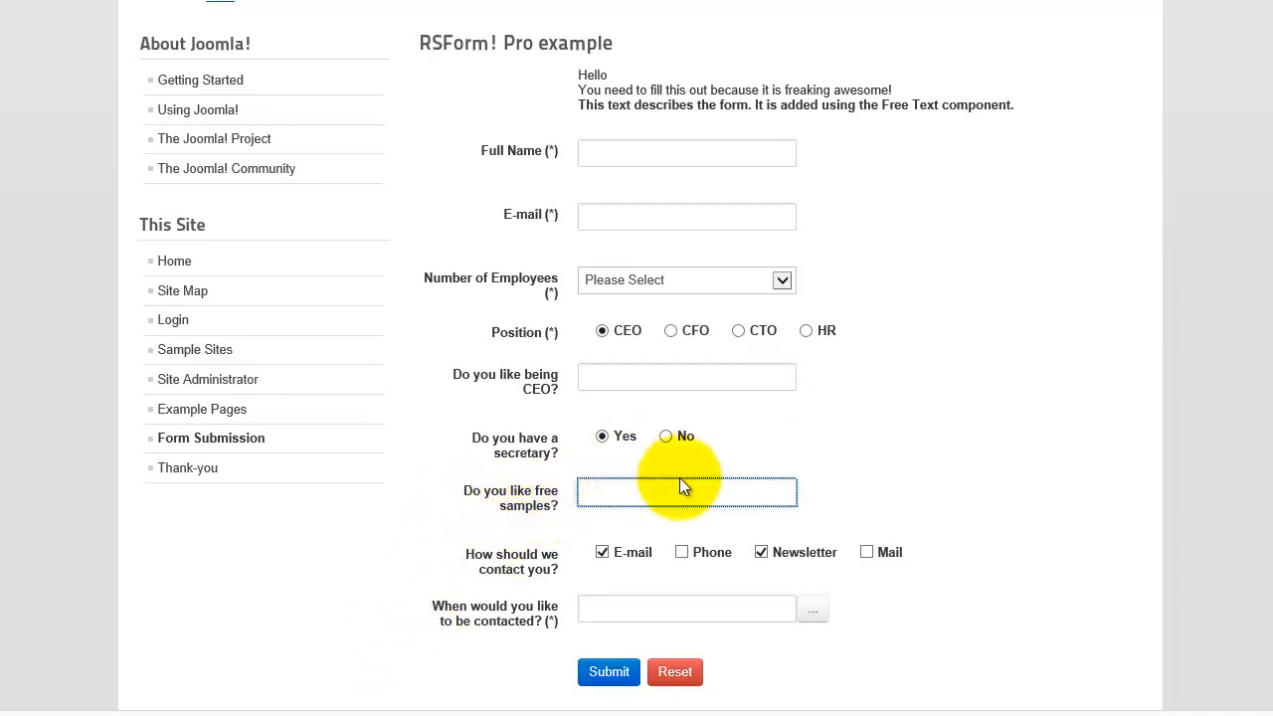
- Test the conditional fields by switching Position to CFO and back to CEO, answering No to the secretary question, and choosing CFO again
left_click(668, 334)
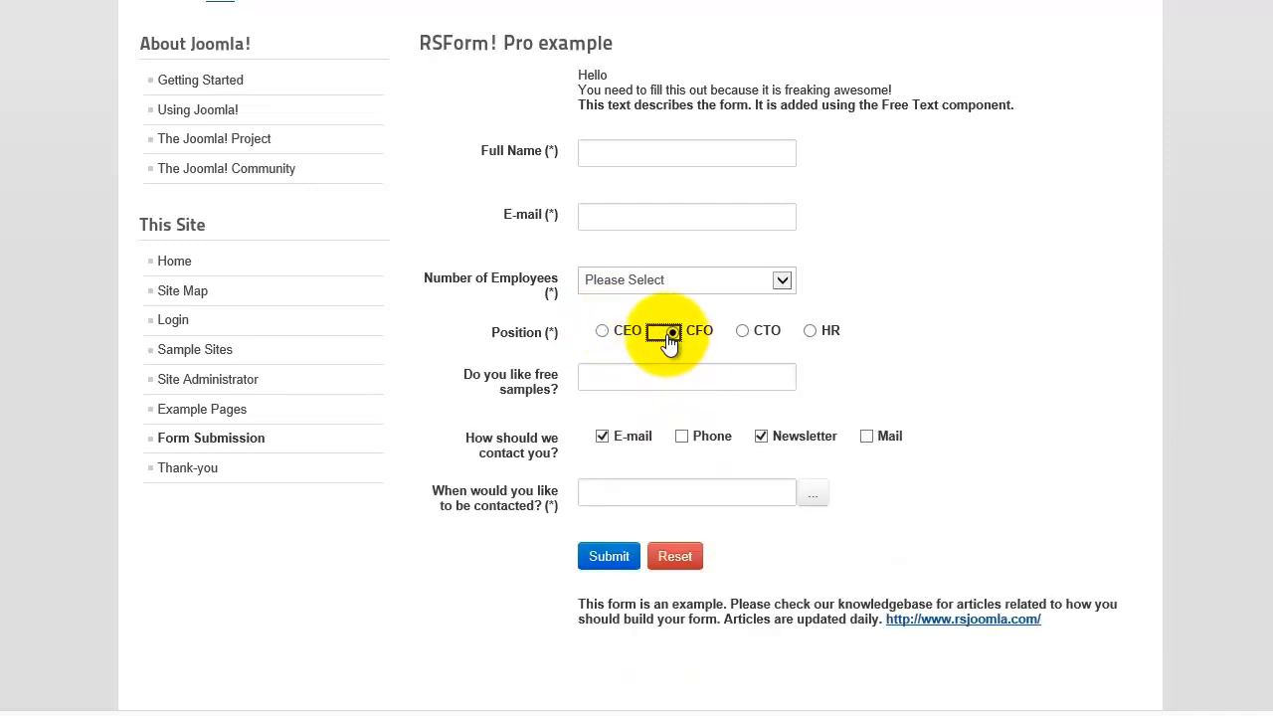
left_click(606, 333)
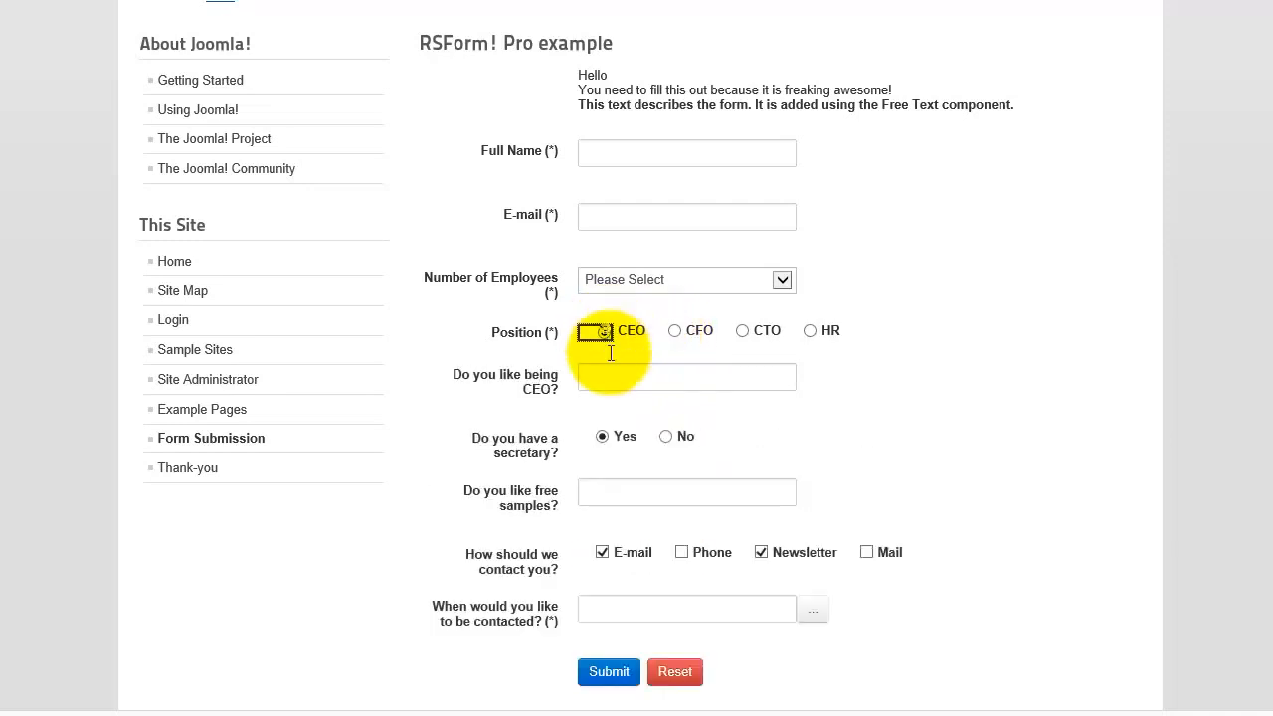
left_click(666, 437)
left_click(676, 331)
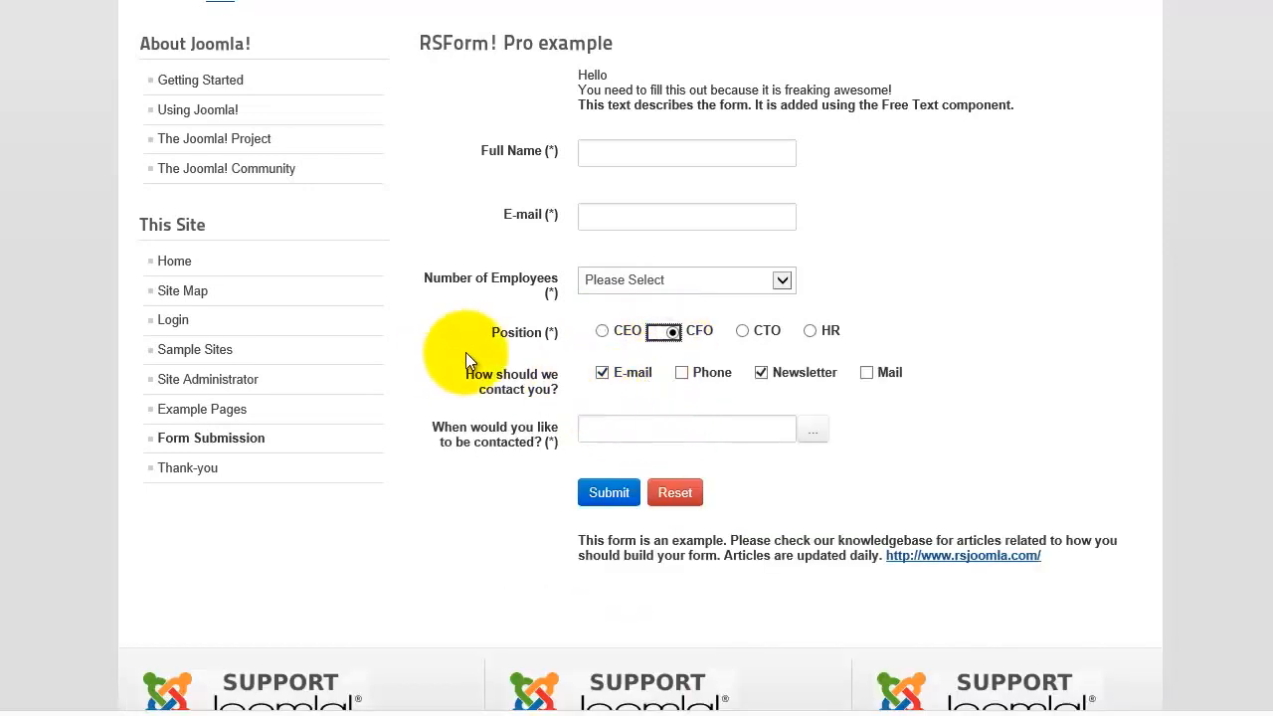
- Test the free samples condition with Position CEO and secretary answer Yes, switching Position to CTO and back to CEO
left_click(602, 332)
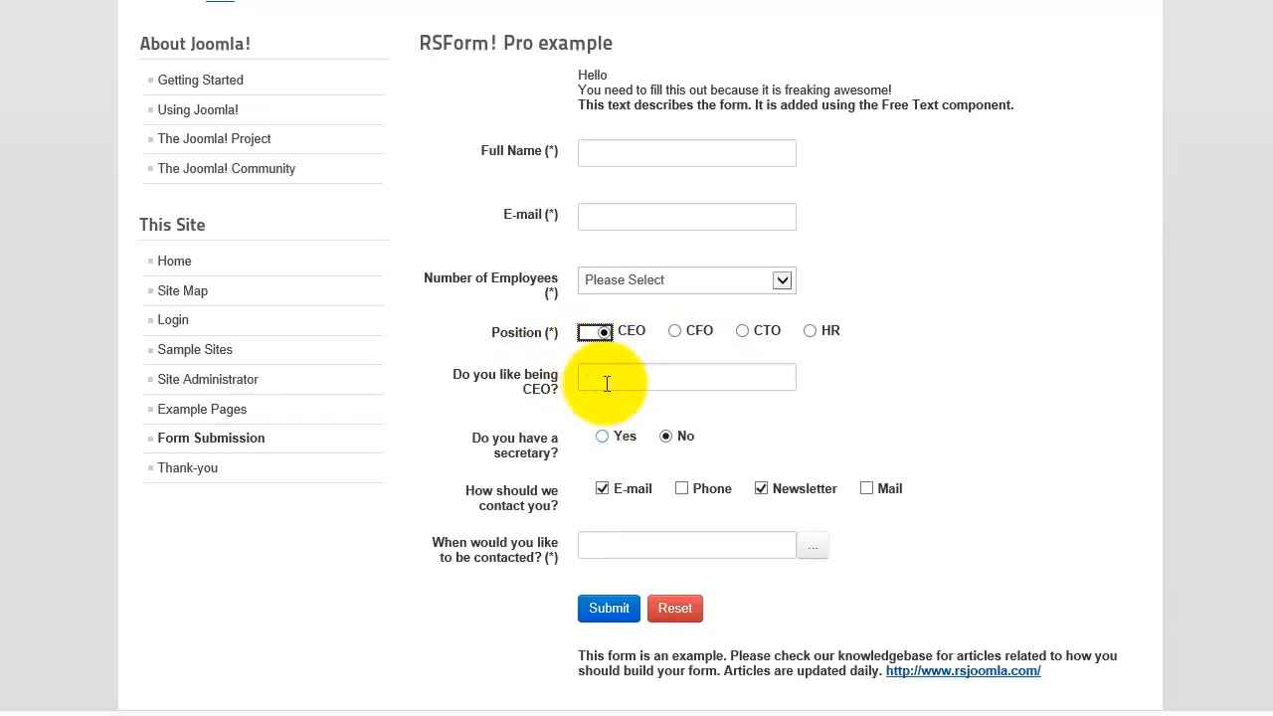
left_click(603, 437)
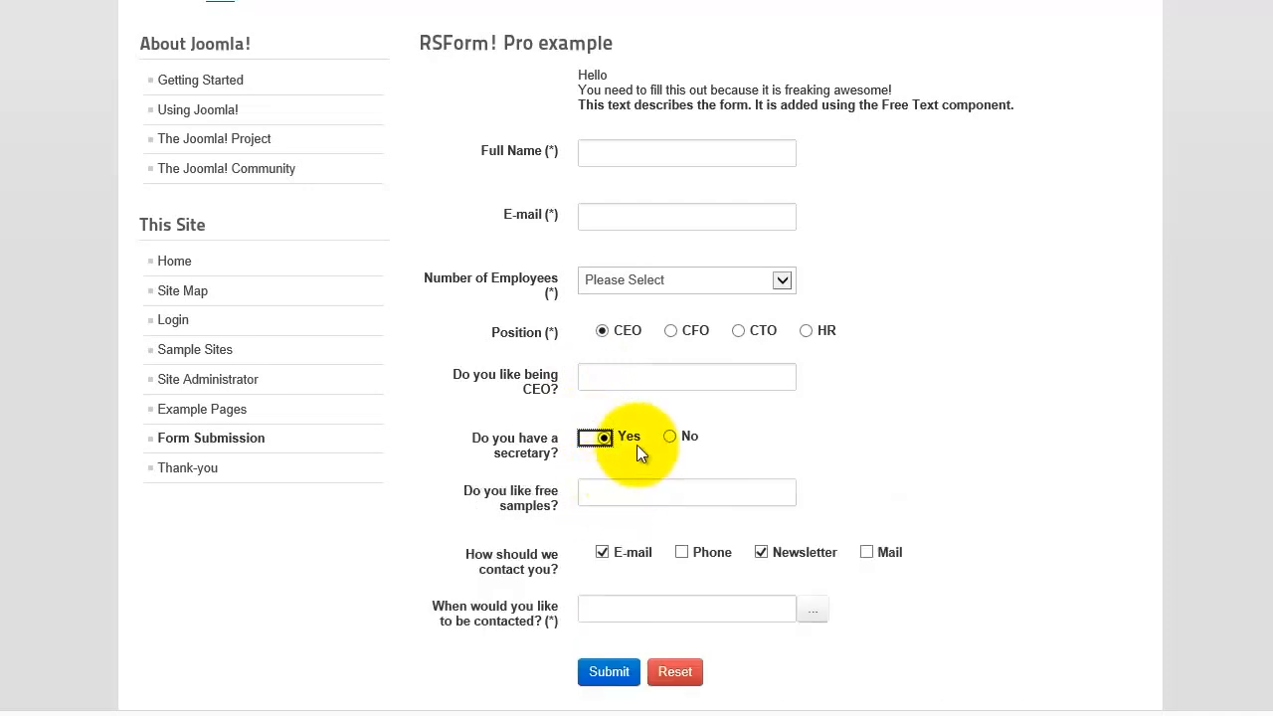
left_click(739, 331)
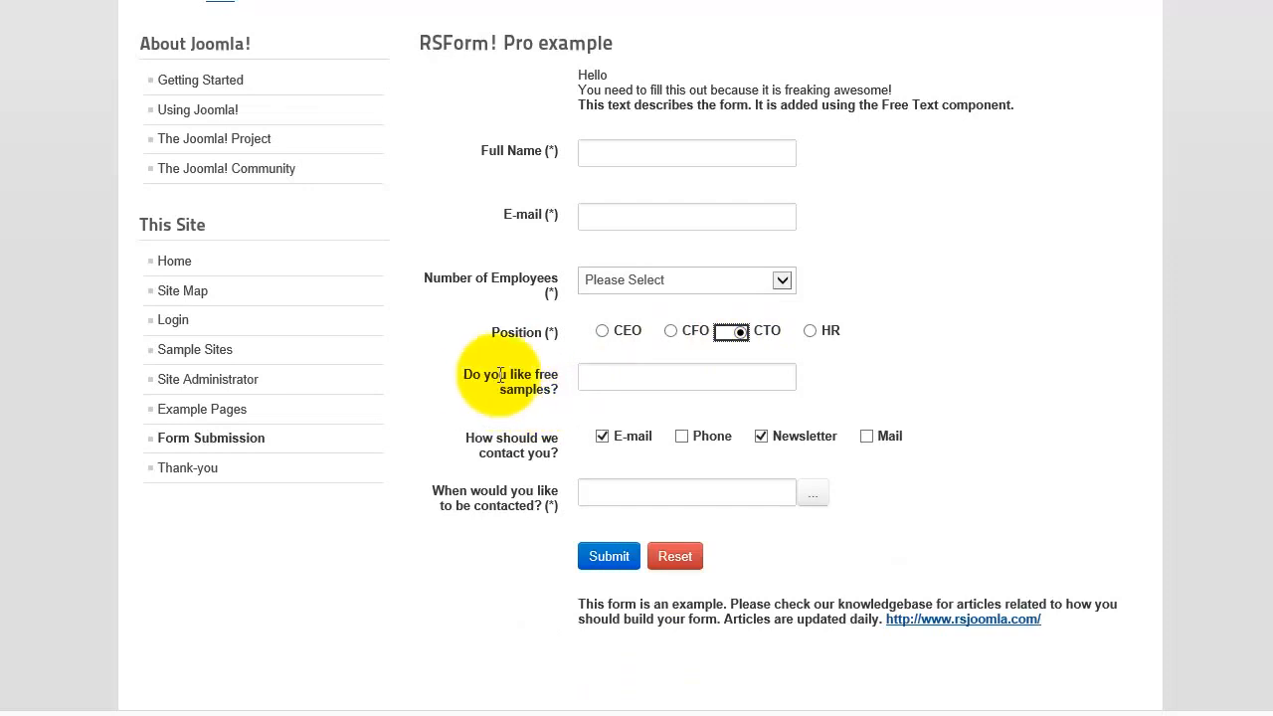
left_click(602, 333)
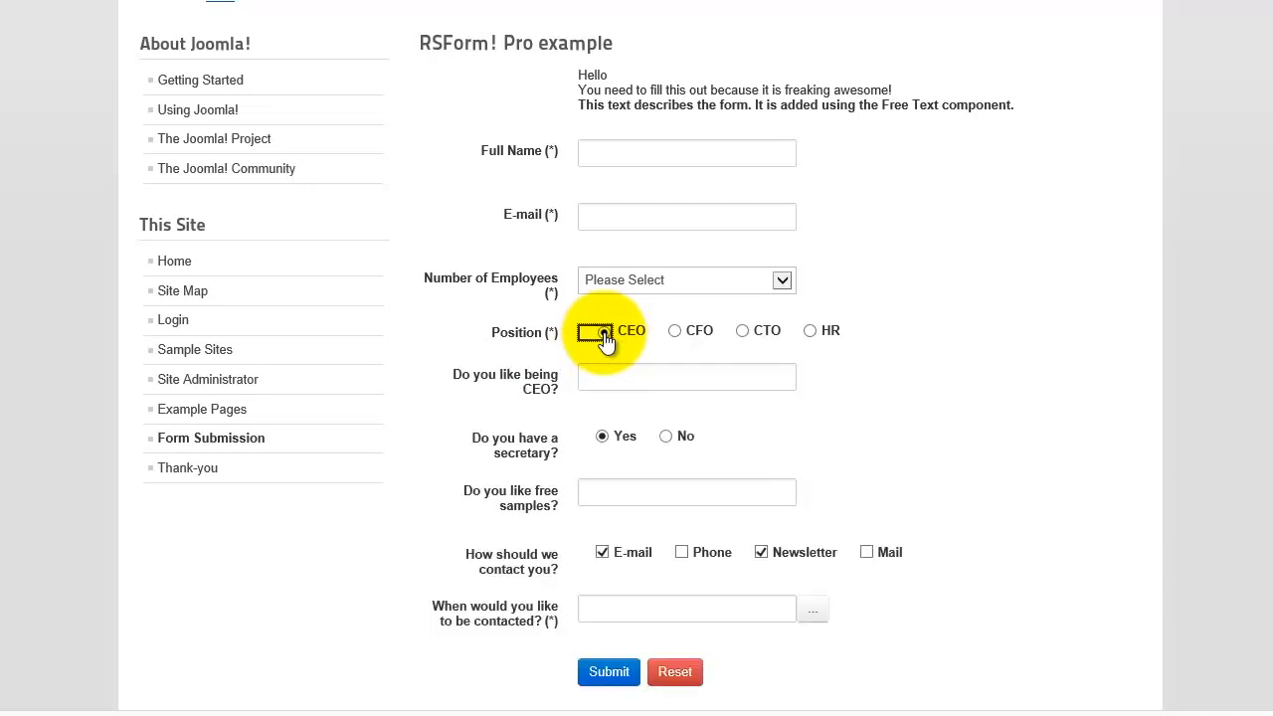